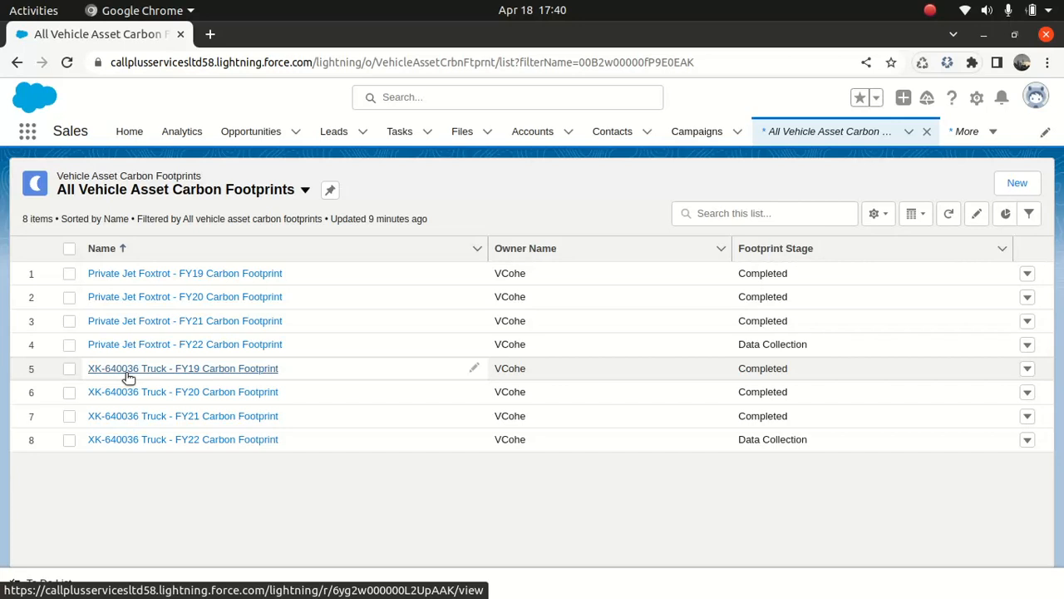
# - Open the Private Jet Foxtrot - FY19 Carbon Footprint record and review its information and report period details
pyautogui.click(139, 275)
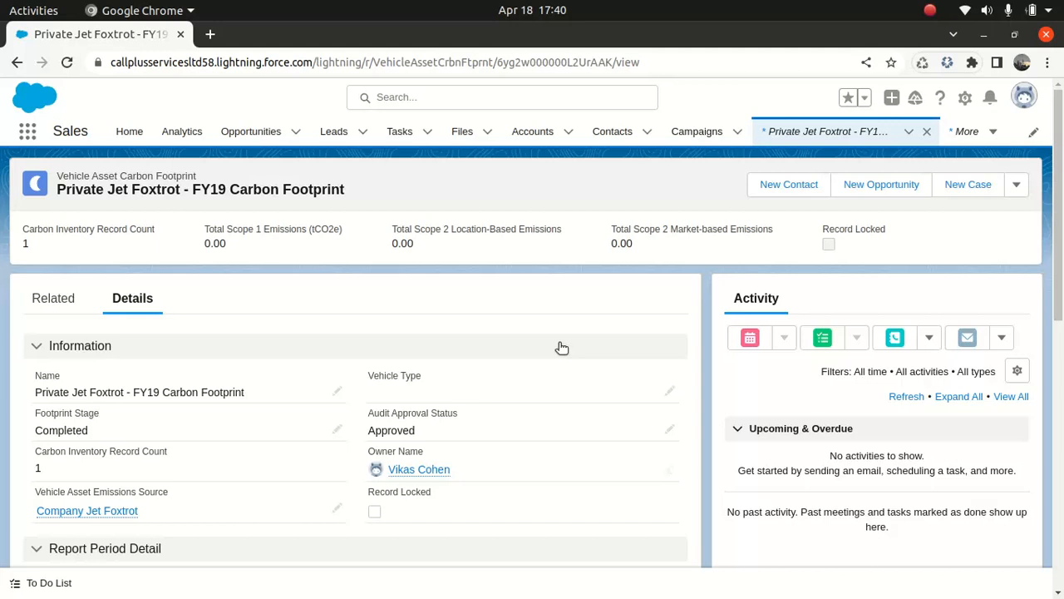
pyautogui.scroll(-2, 559, 349)
pyautogui.scroll(-2, 559, 349)
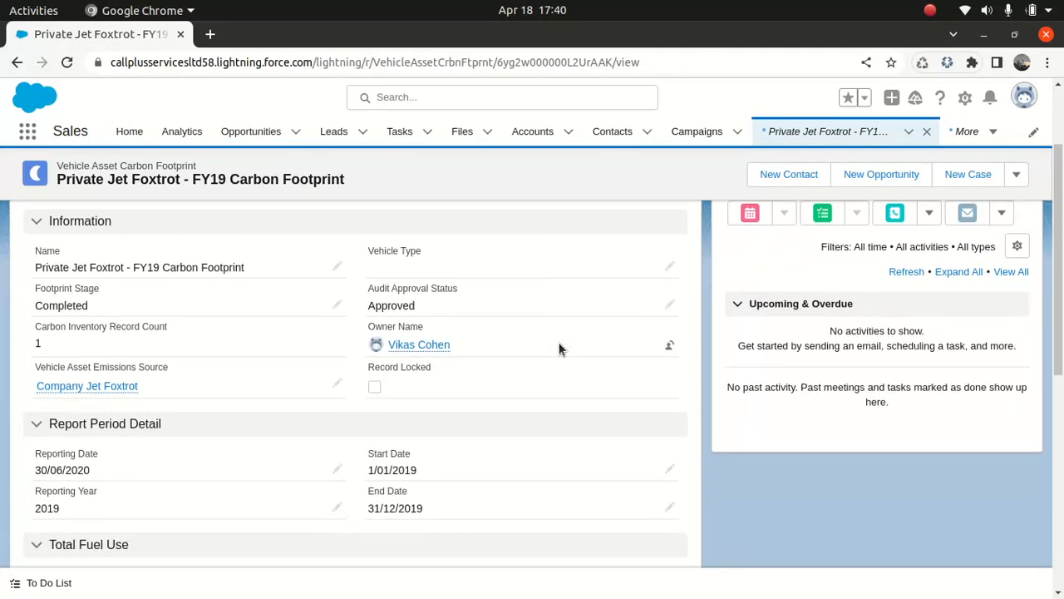
pyautogui.scroll(3, 558, 347)
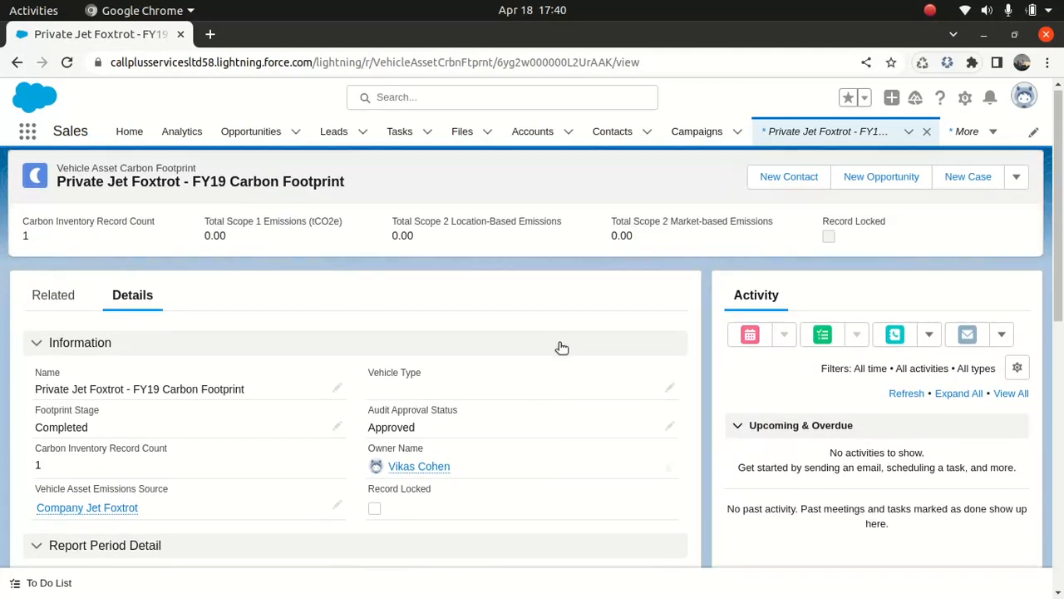
pyautogui.scroll(-3, 594, 304)
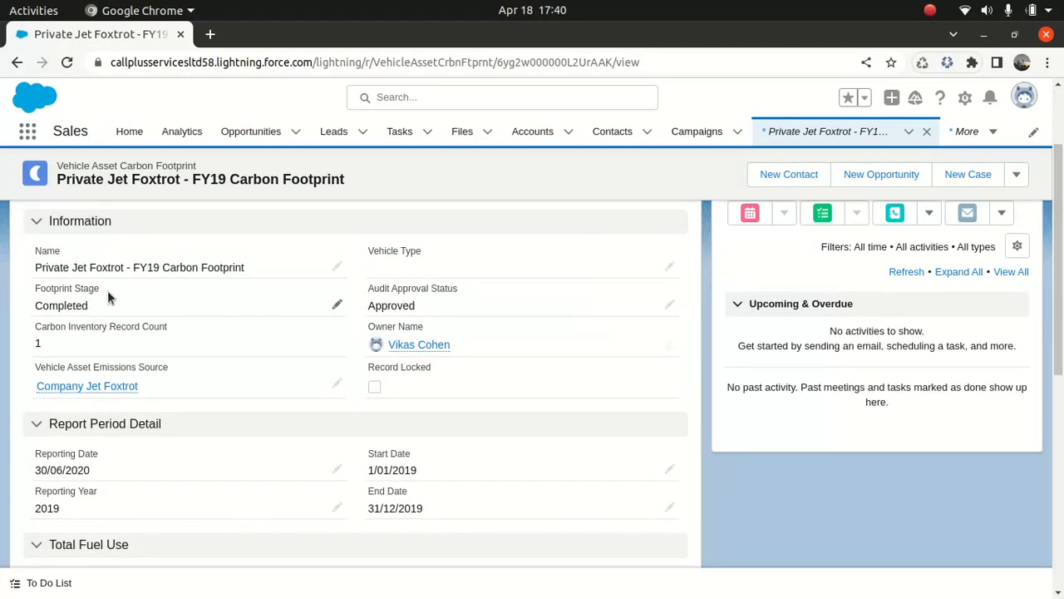
# - Edit the record's Footprint Stage, trying Emission Source Confirmation, Data Validation and Completed in turn
pyautogui.click(338, 305)
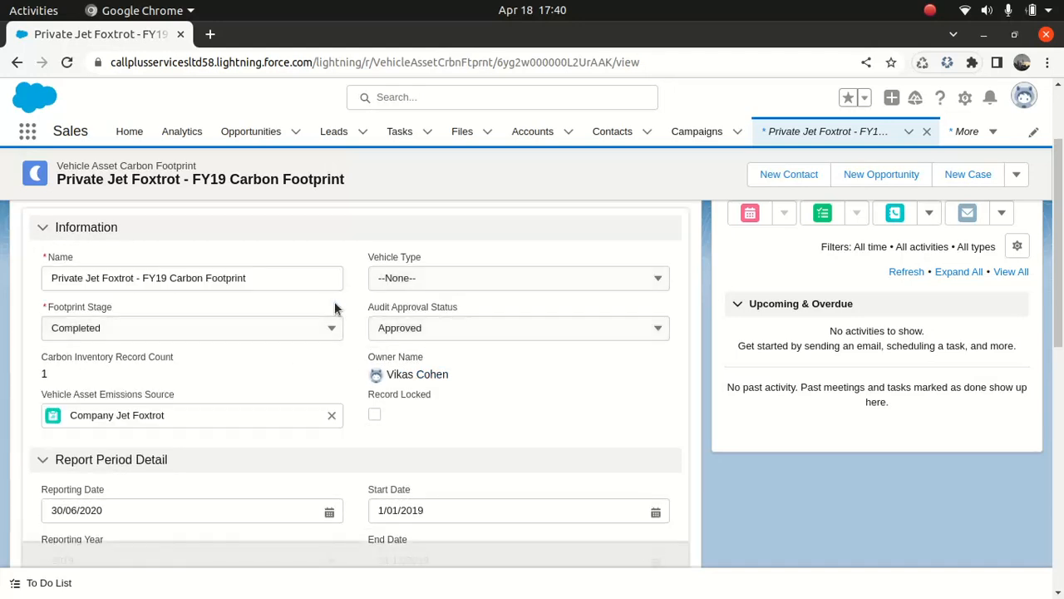
pyautogui.click(298, 328)
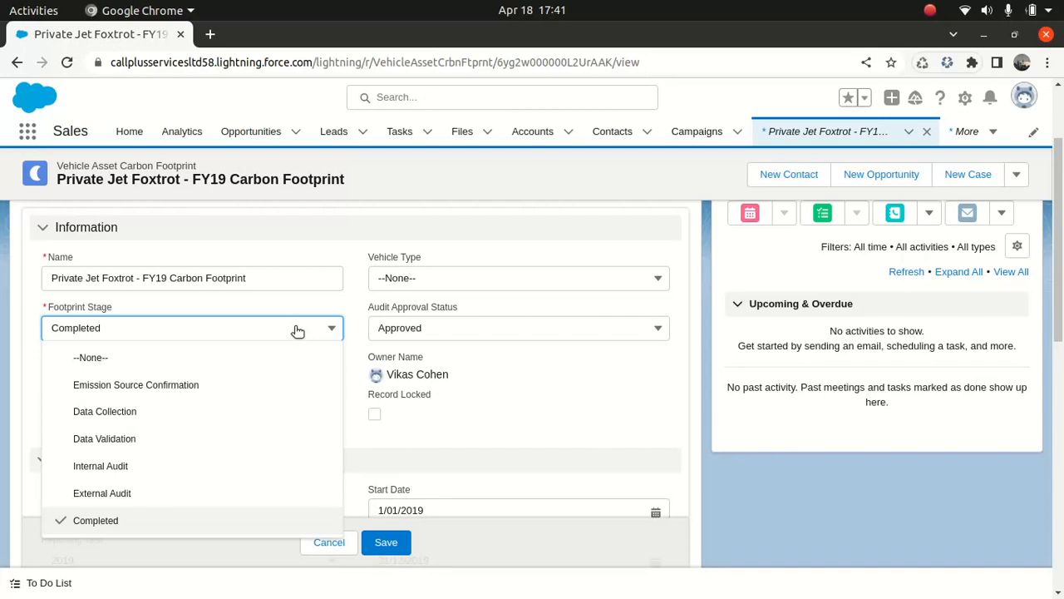
pyautogui.click(193, 389)
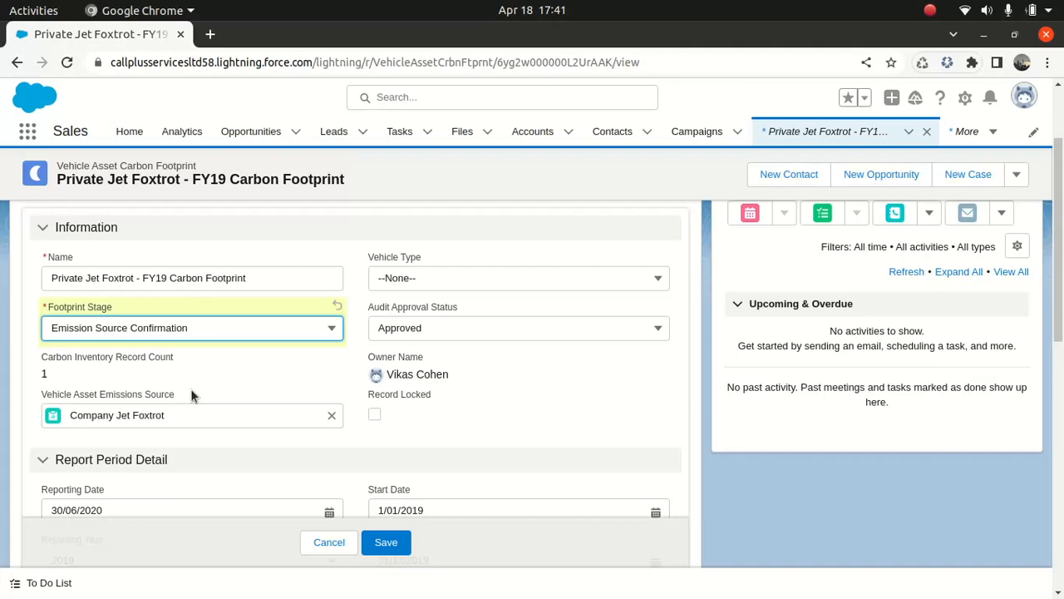
pyautogui.click(232, 336)
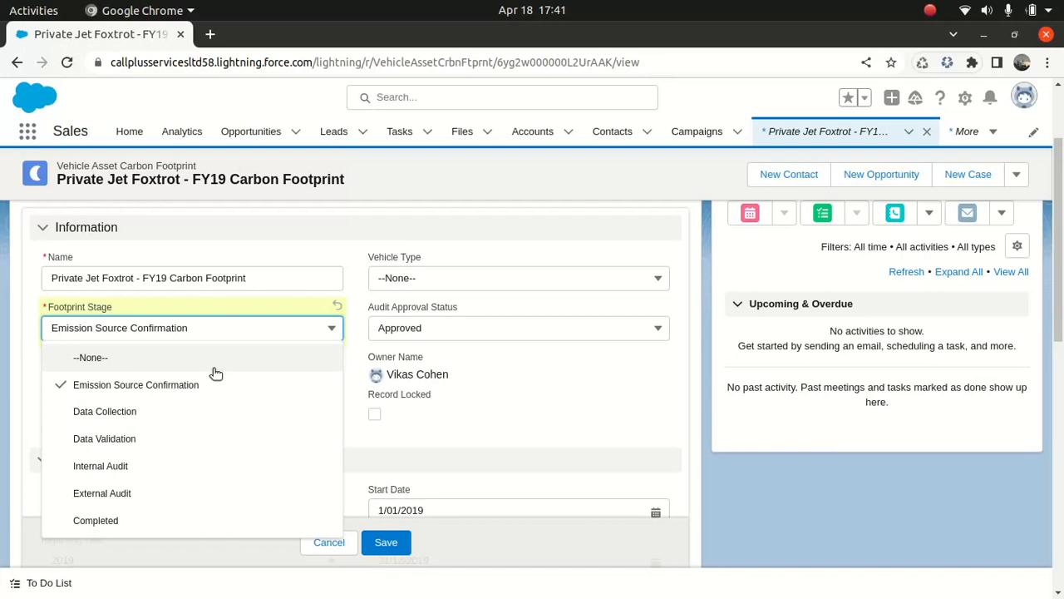
pyautogui.click(140, 441)
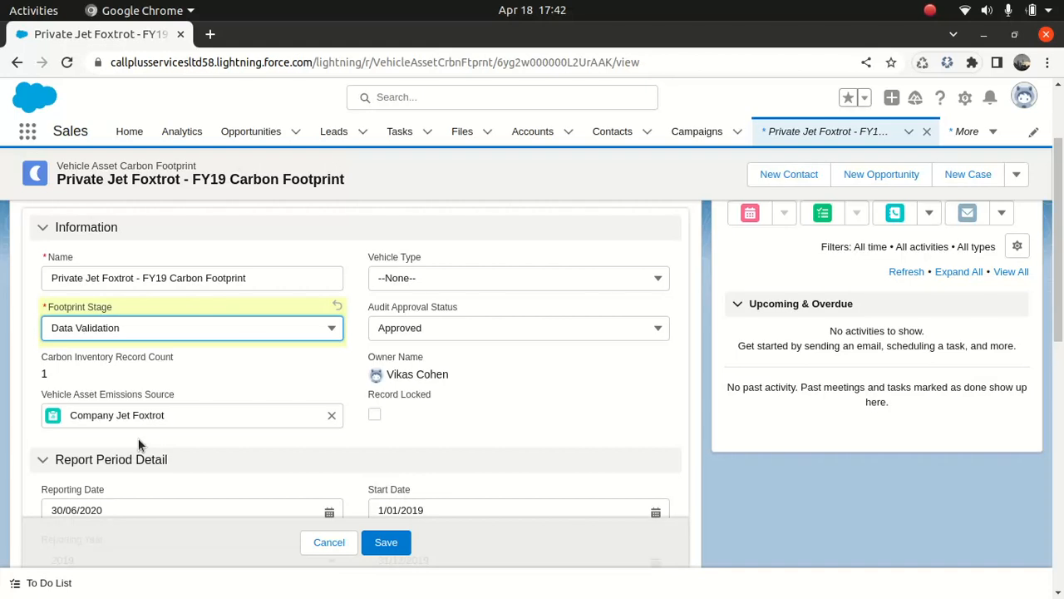
pyautogui.click(169, 329)
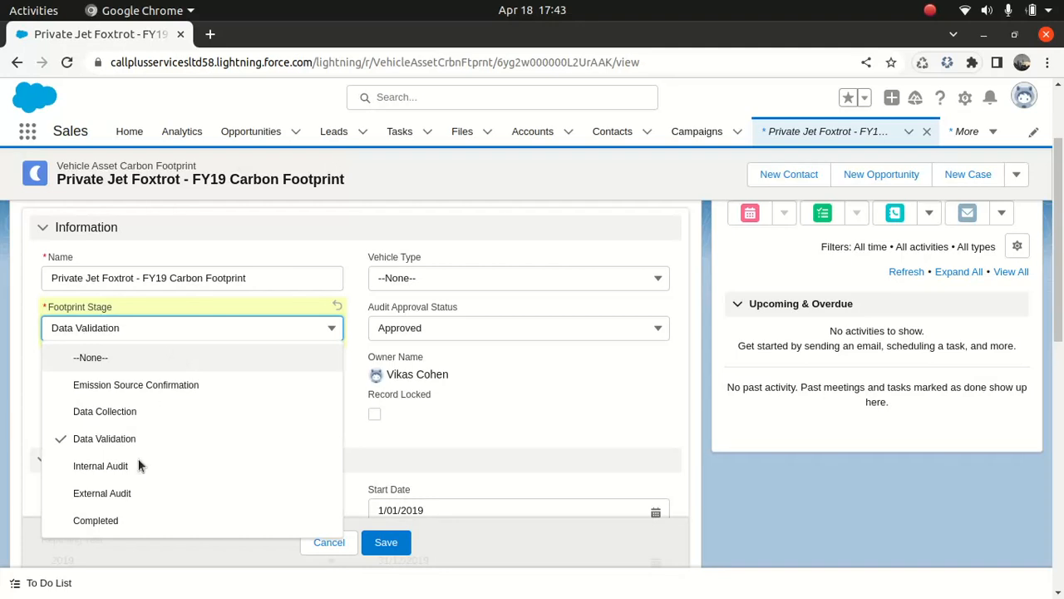
pyautogui.click(133, 524)
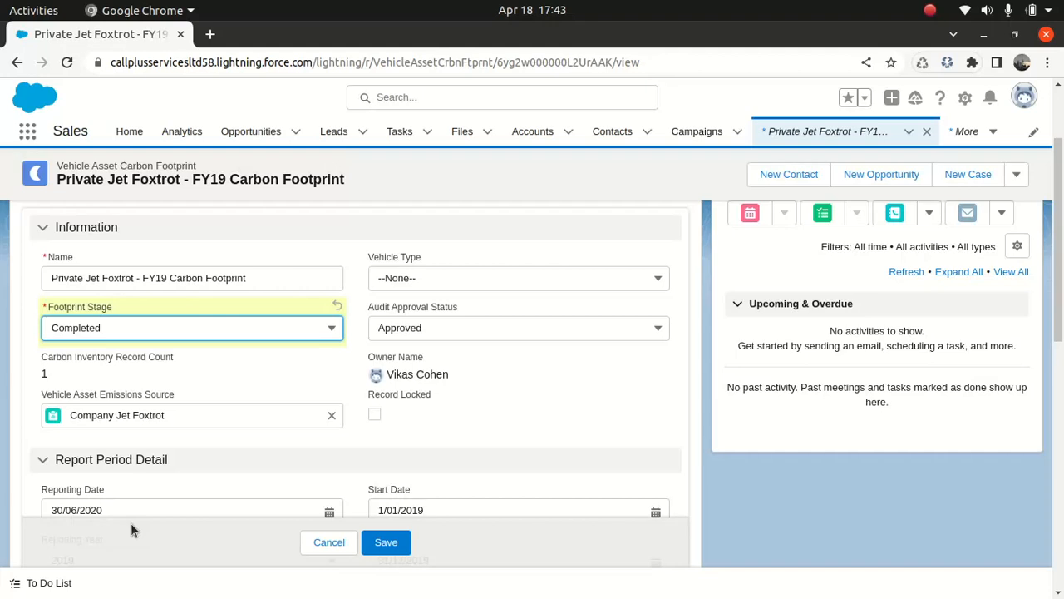
# - View the Footprint Stage options once more, then close the FY19 footprint record and discard its unsaved changes
pyautogui.click(182, 340)
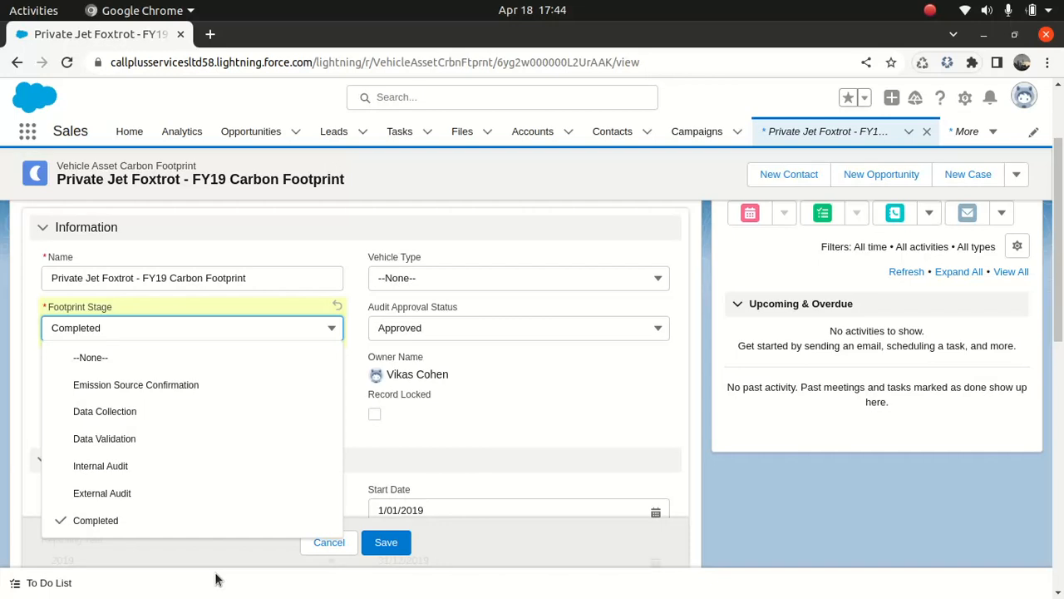
pyautogui.click(552, 177)
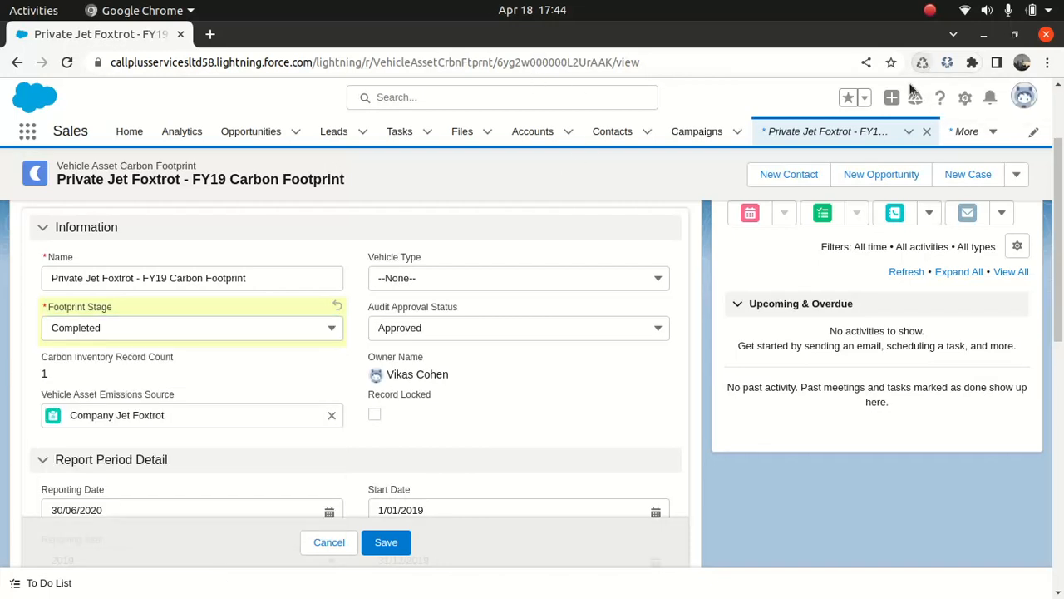
pyautogui.click(925, 134)
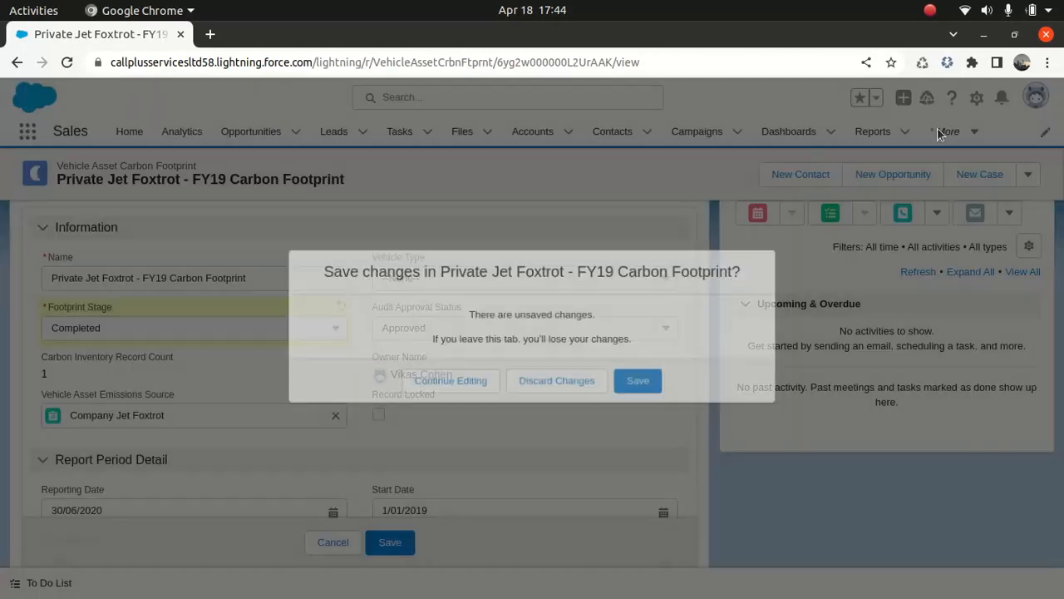
pyautogui.click(538, 384)
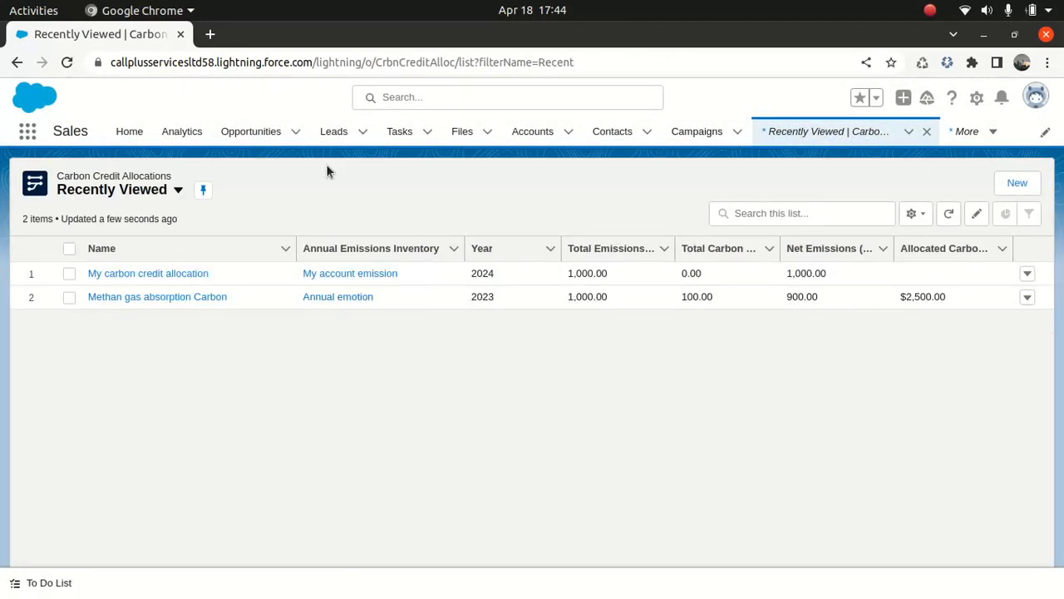
# - Switch the Carbon Credit Allocations list to All Carbon Credit Allocations and look over its list view controls
pyautogui.click(178, 191)
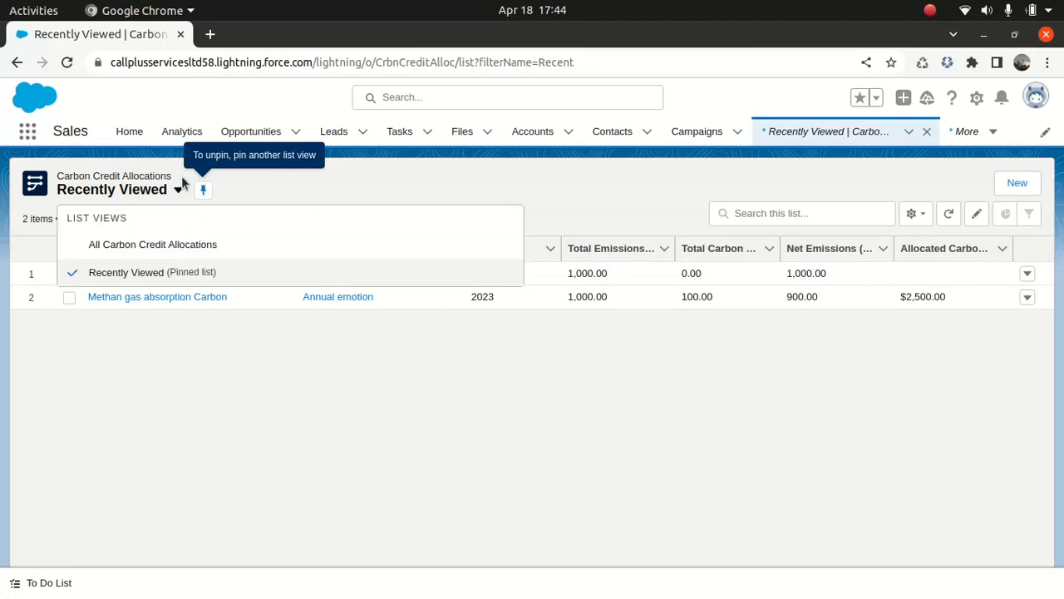
pyautogui.click(143, 244)
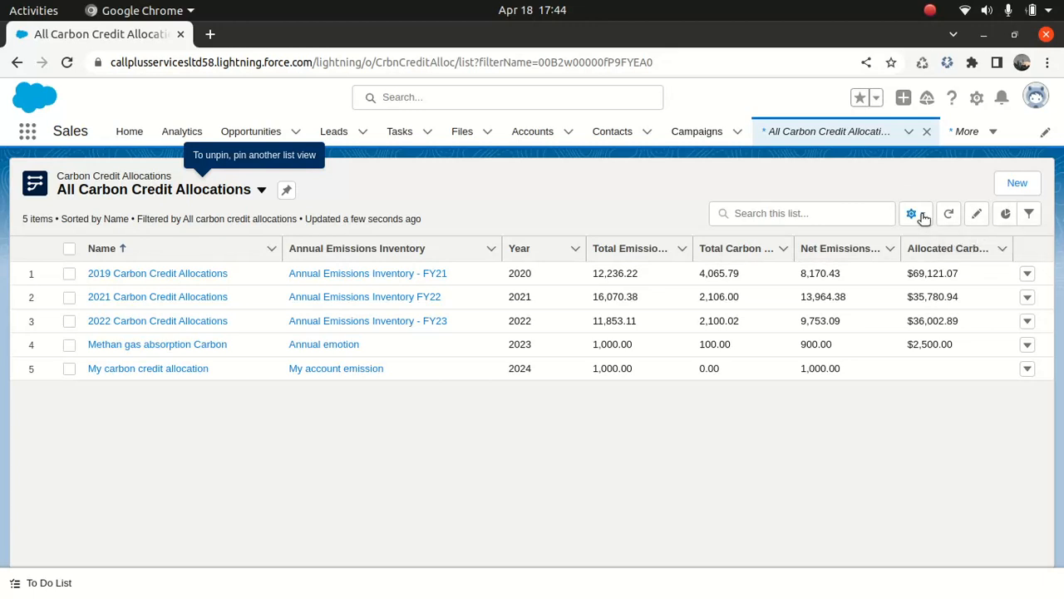
pyautogui.click(918, 214)
pyautogui.click(916, 214)
pyautogui.click(916, 214)
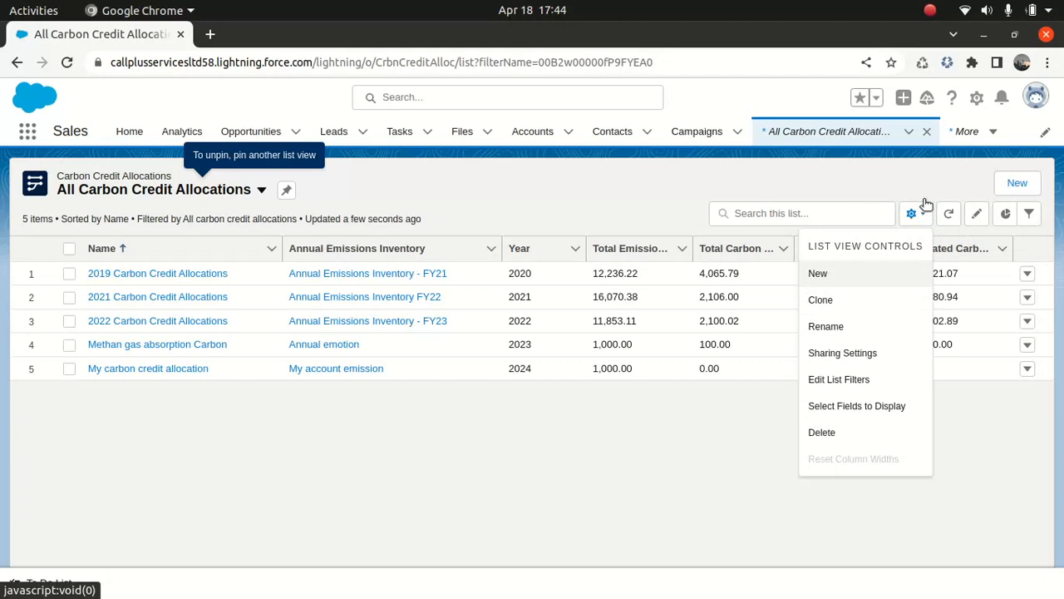
pyautogui.click(883, 196)
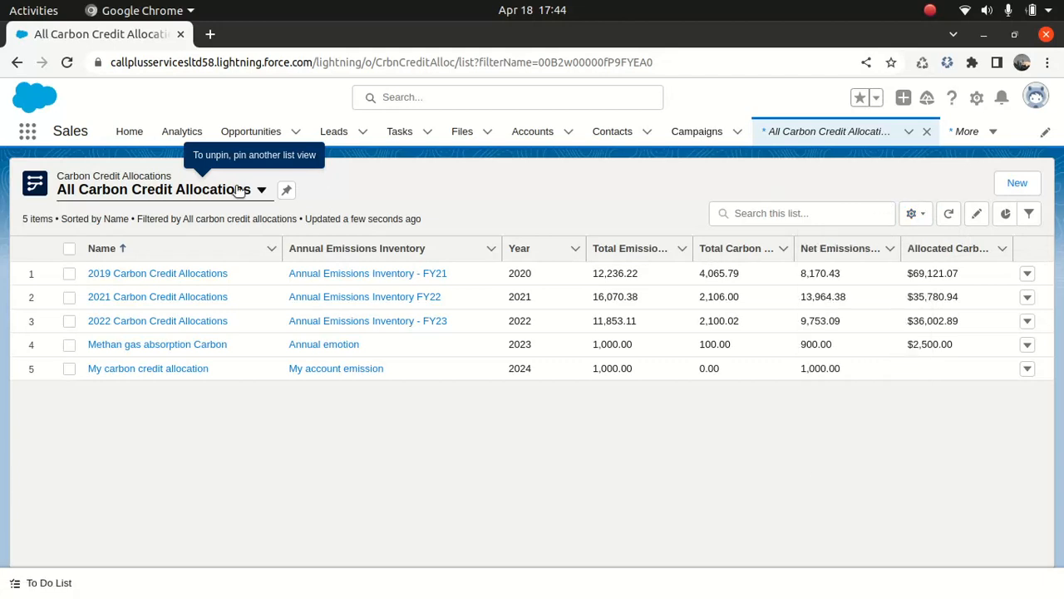
# - Find Vehicle Asset Carbon Footprints by searching items for "vehi" and display its All Vehicle Asset Carbon Footprints list view
pyautogui.click(27, 133)
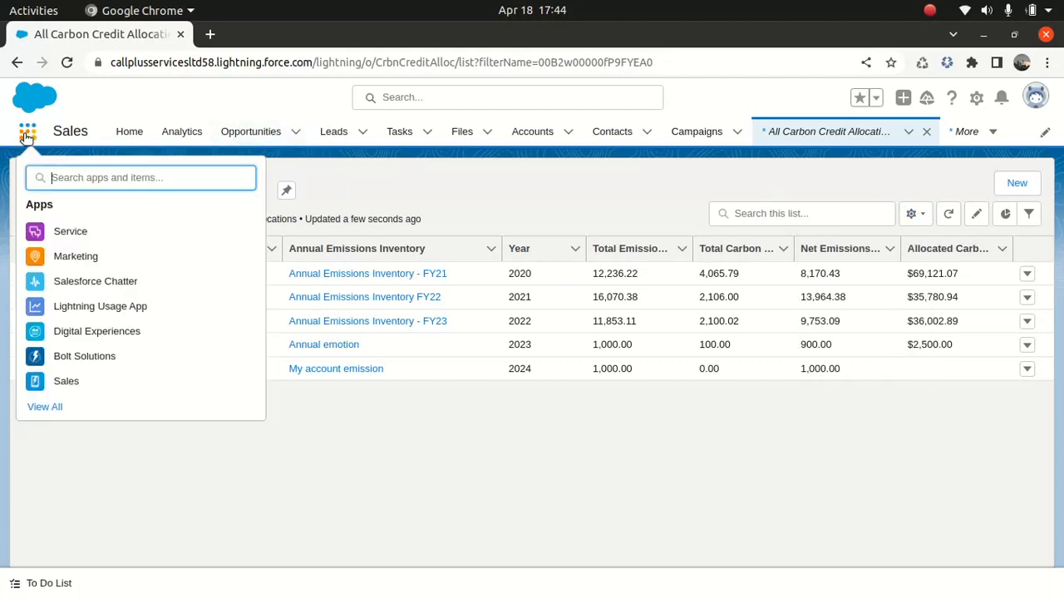
pyautogui.write('vehi')
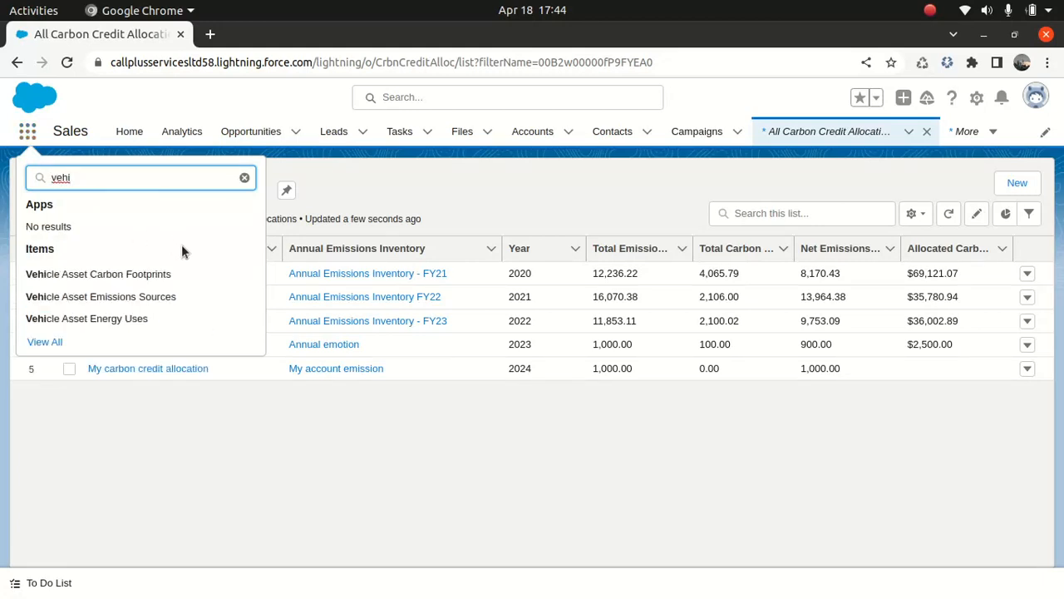
pyautogui.click(152, 274)
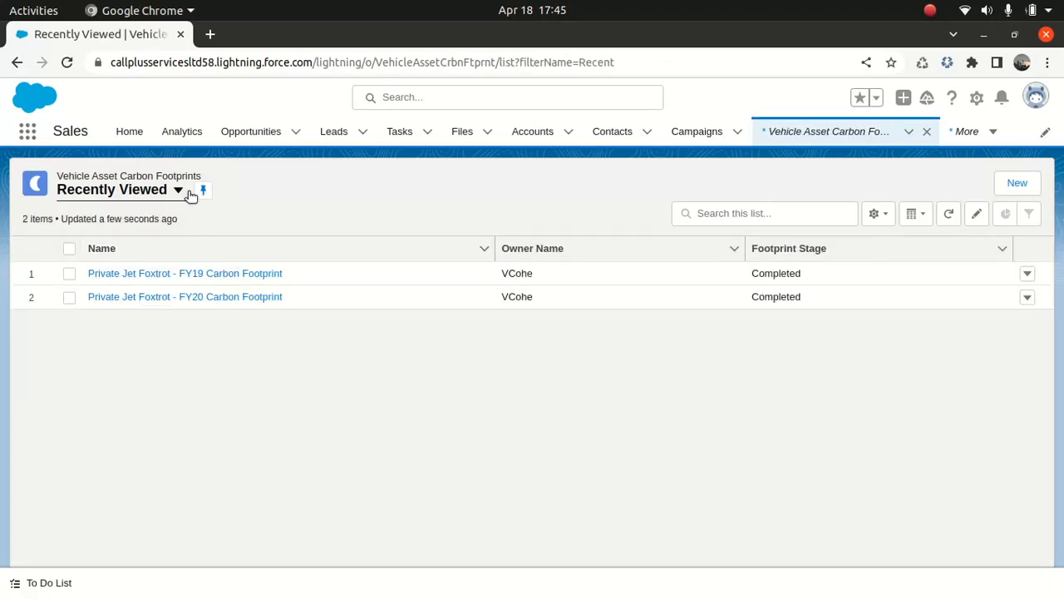
pyautogui.click(177, 190)
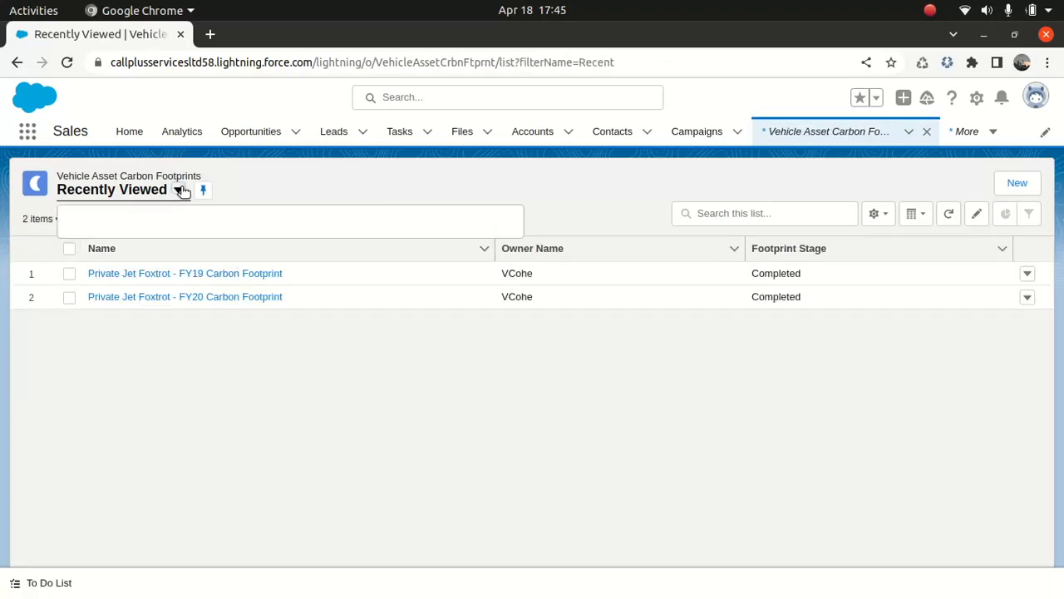
pyautogui.click(157, 242)
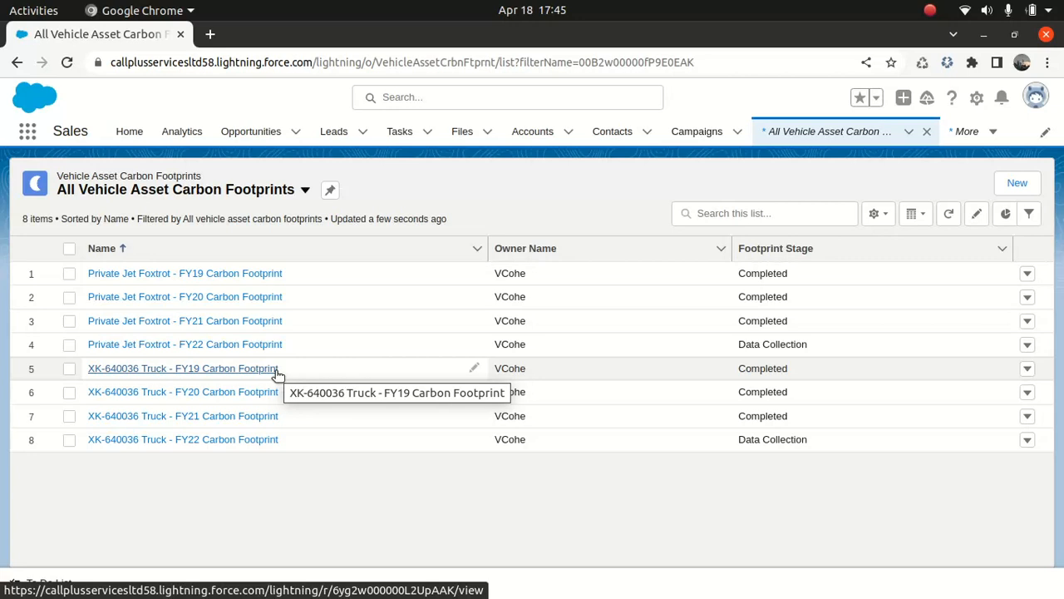
# - Display the footprints as a Kanban board and move the XK-640036 Truck - FY22 Carbon Footprint to Pending Approval
pyautogui.click(886, 215)
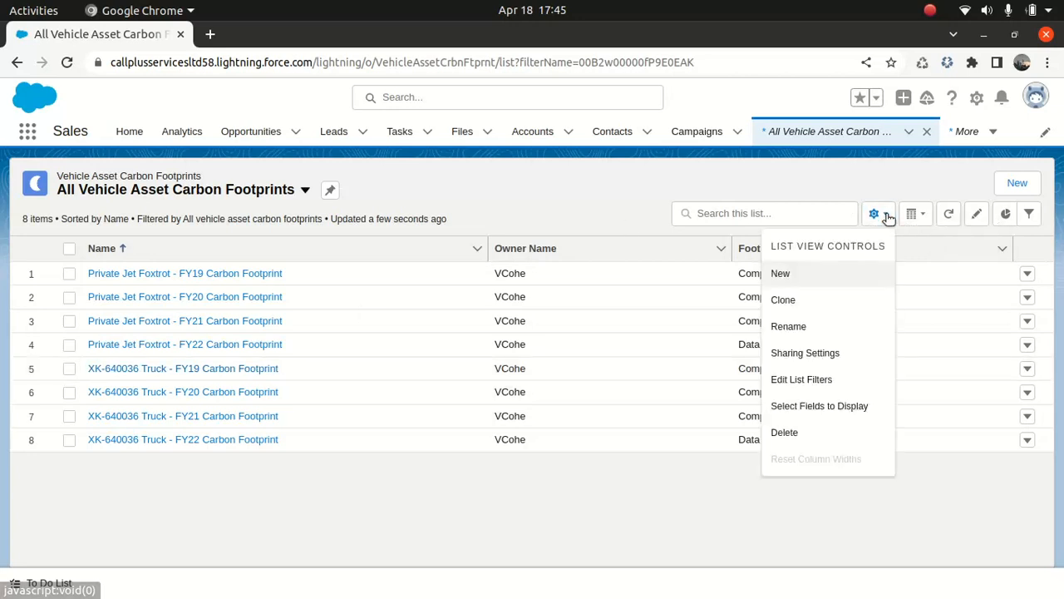
pyautogui.click(912, 214)
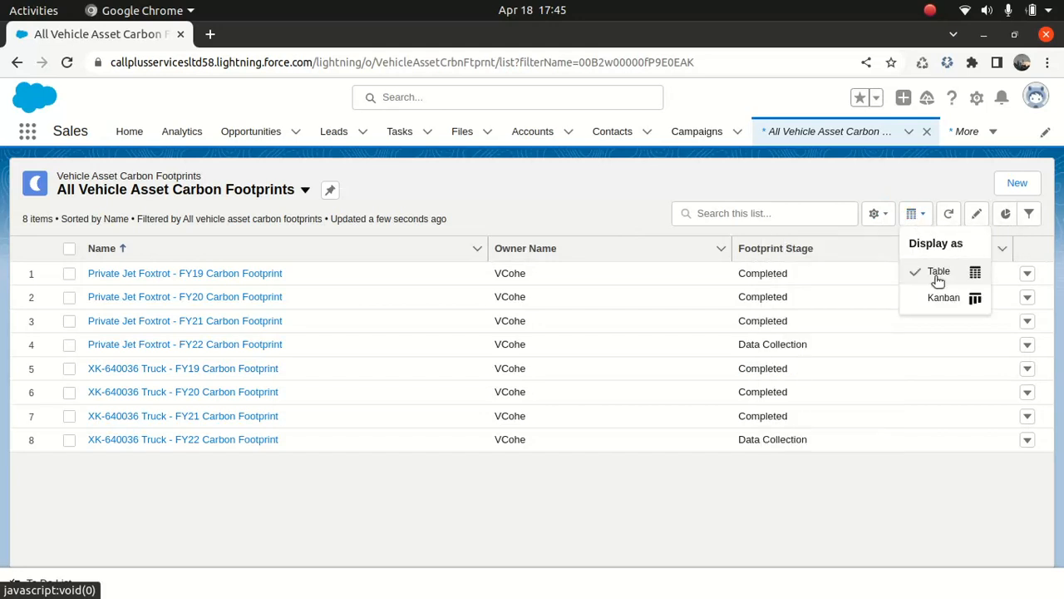
pyautogui.click(938, 294)
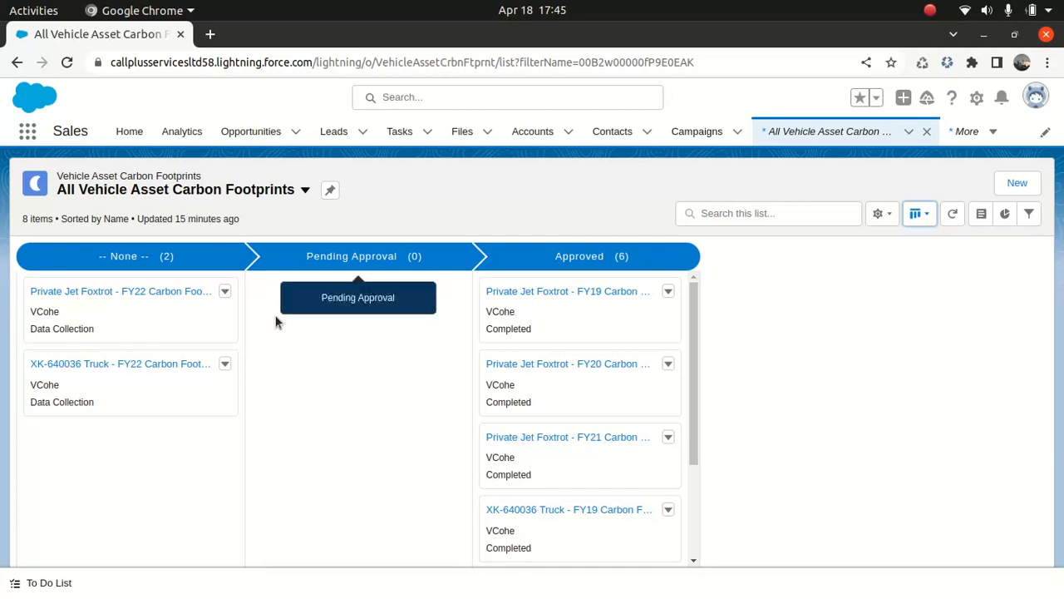
pyautogui.moveTo(102, 371); pyautogui.dragTo(270, 288)
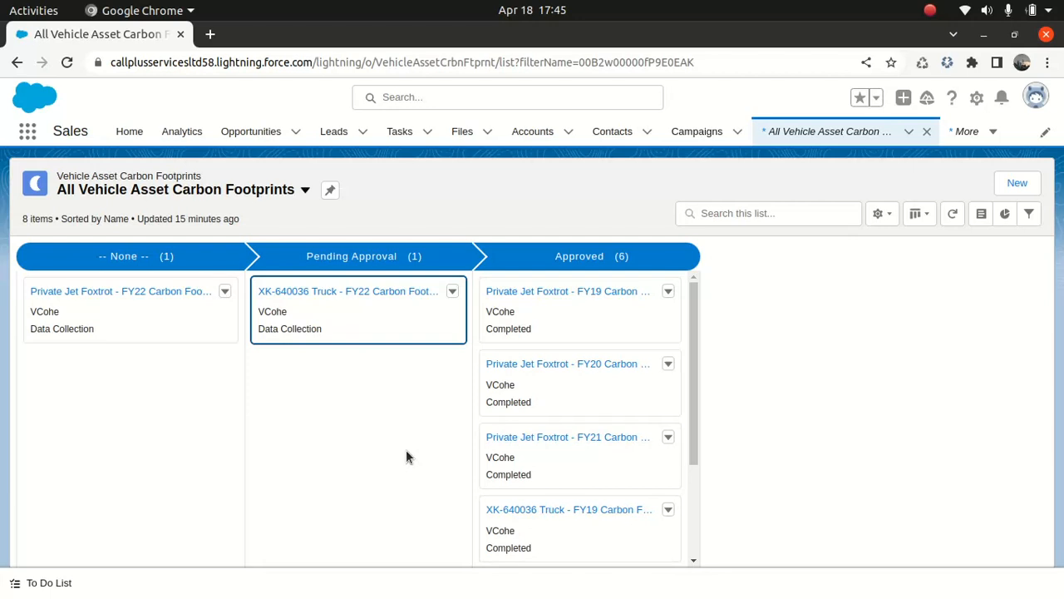
# - Search the apps and items for "inven" and open Annual Emissions Inventories
pyautogui.click(28, 131)
pyautogui.write('car')
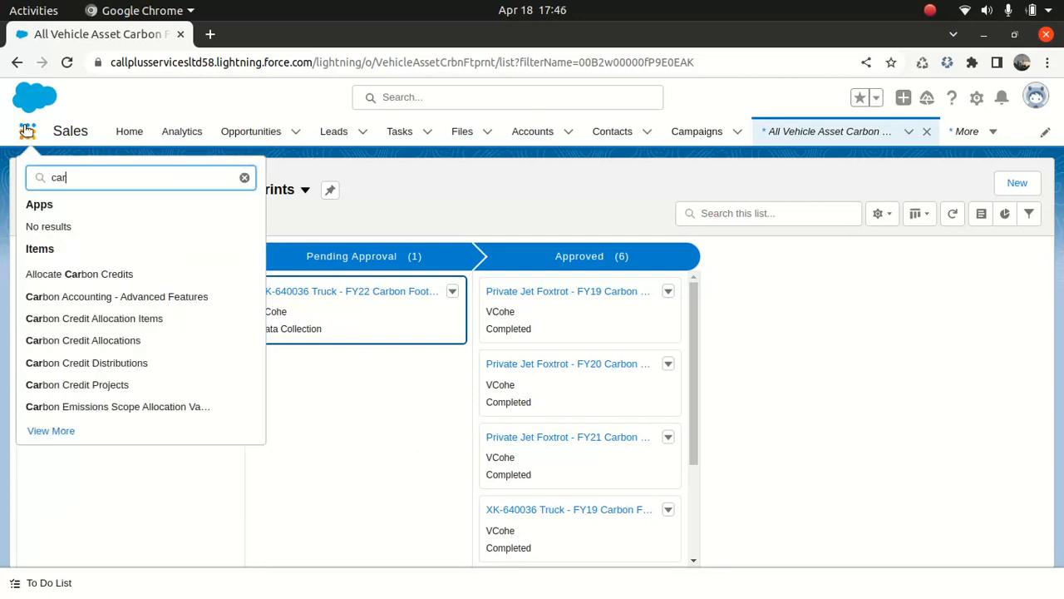
pyautogui.write('bon in')
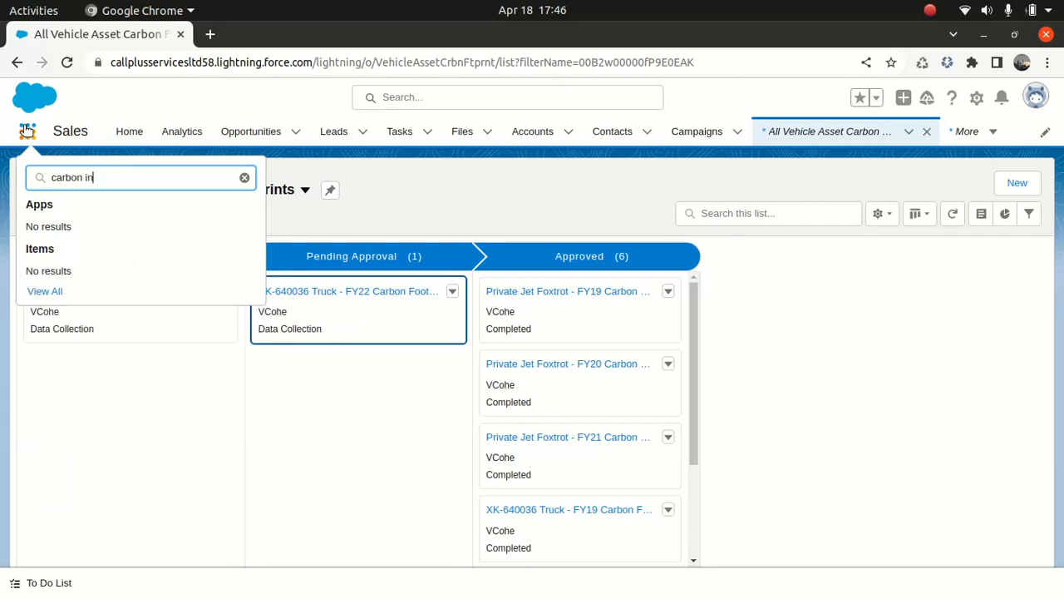
pyautogui.press('BackSpace')
pyautogui.press('BackSpace')
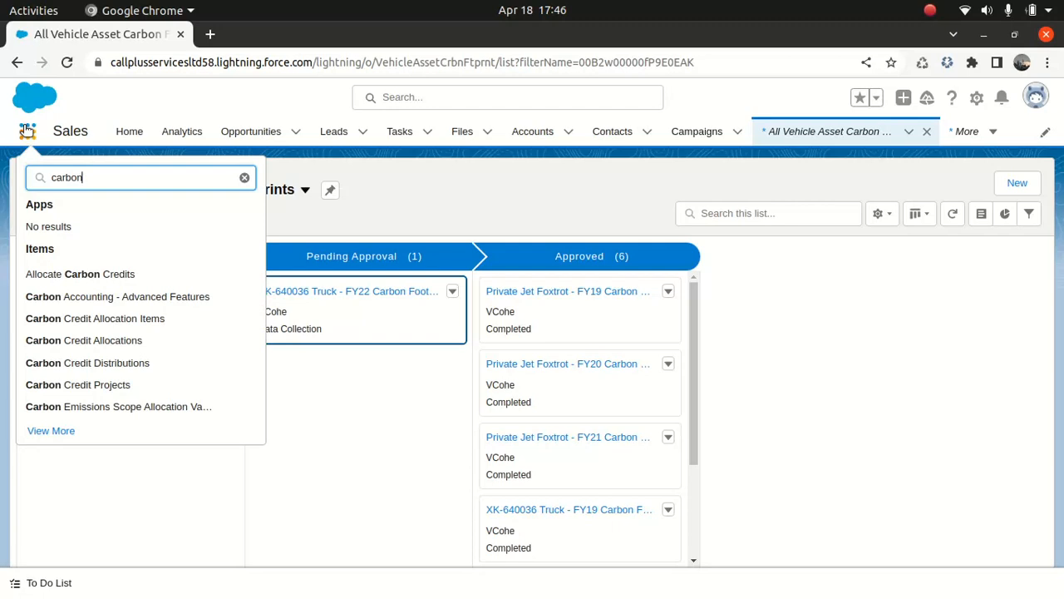
pyautogui.press('BackSpace')
pyautogui.press('BackSpace')
pyautogui.press('BackSpace')
pyautogui.press('BackSpace')
pyautogui.press('BackSpace')
pyautogui.press('BackSpace')
pyautogui.press('BackSpace')
pyautogui.write('inven')
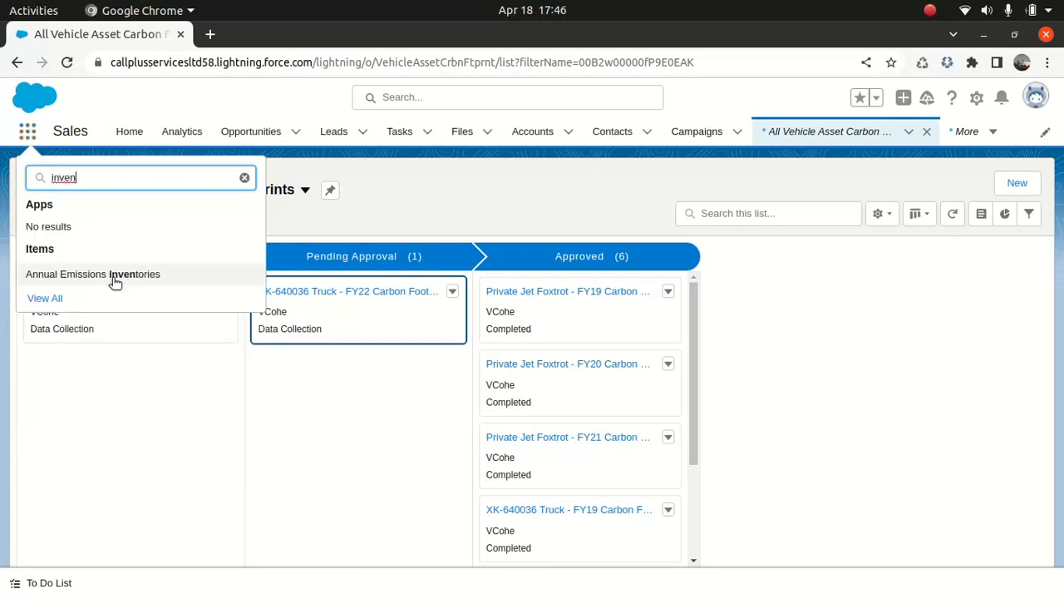
pyautogui.click(111, 257)
pyautogui.click(107, 275)
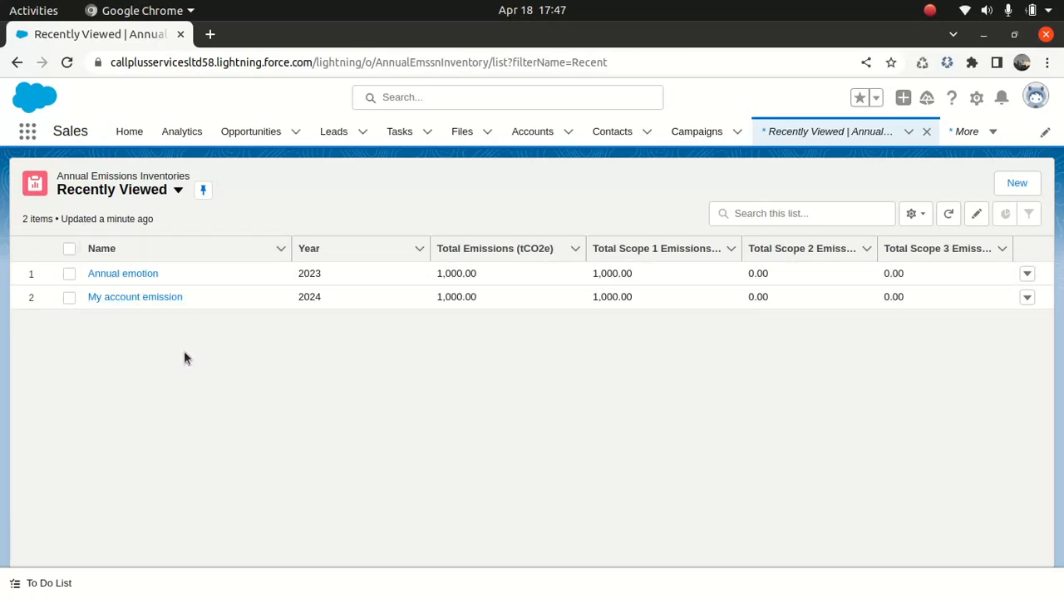
# - Open the Annual emotion inventory record and review its Total Emissions and Scope 1 Emissions sections
pyautogui.click(137, 275)
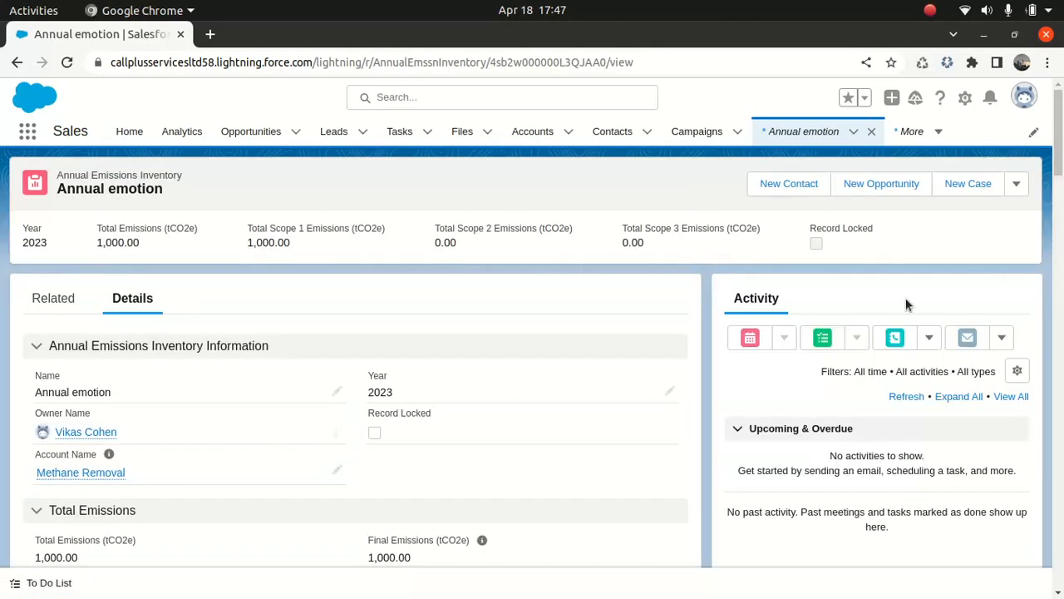
pyautogui.moveTo(1052, 160); pyautogui.dragTo(1060, 188)
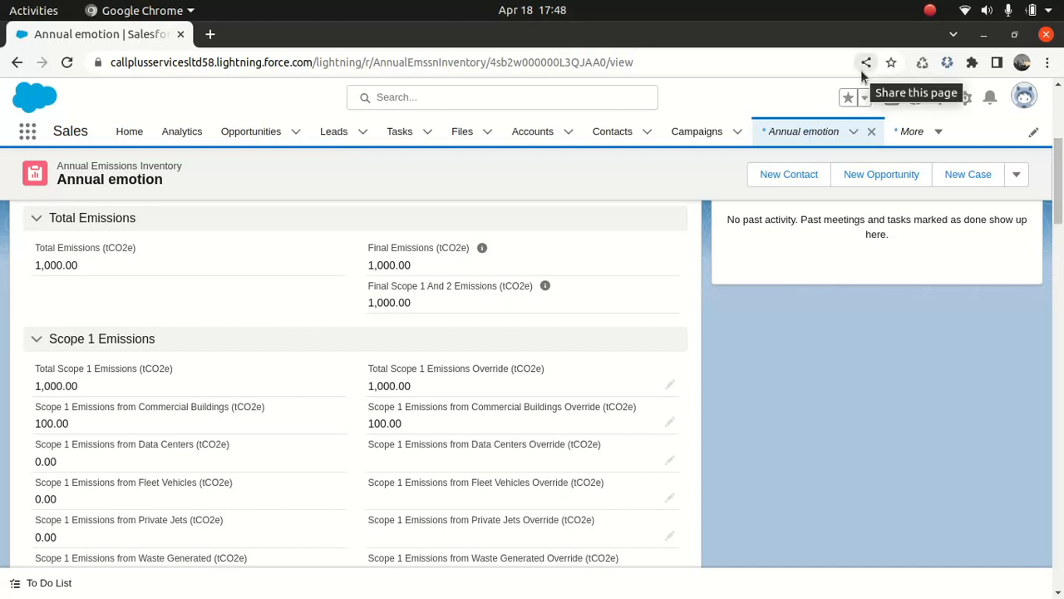
# - Find Vehicle Asset Emissions Sources by searching items for "vehic" and view the actions available on the Company Jet Foxtrot record
pyautogui.click(17, 63)
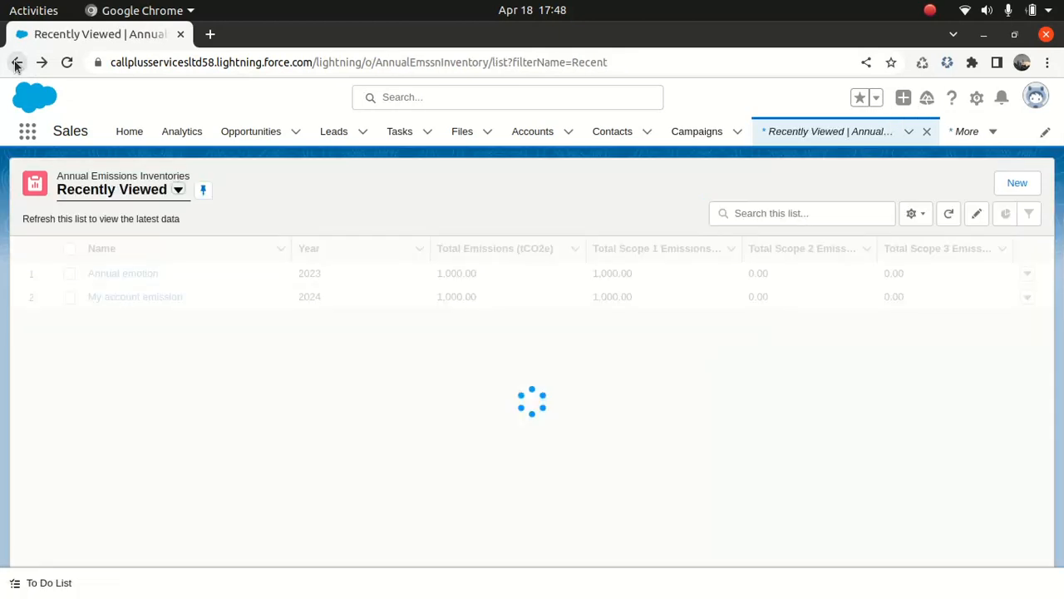
pyautogui.click(27, 133)
pyautogui.write('vehic')
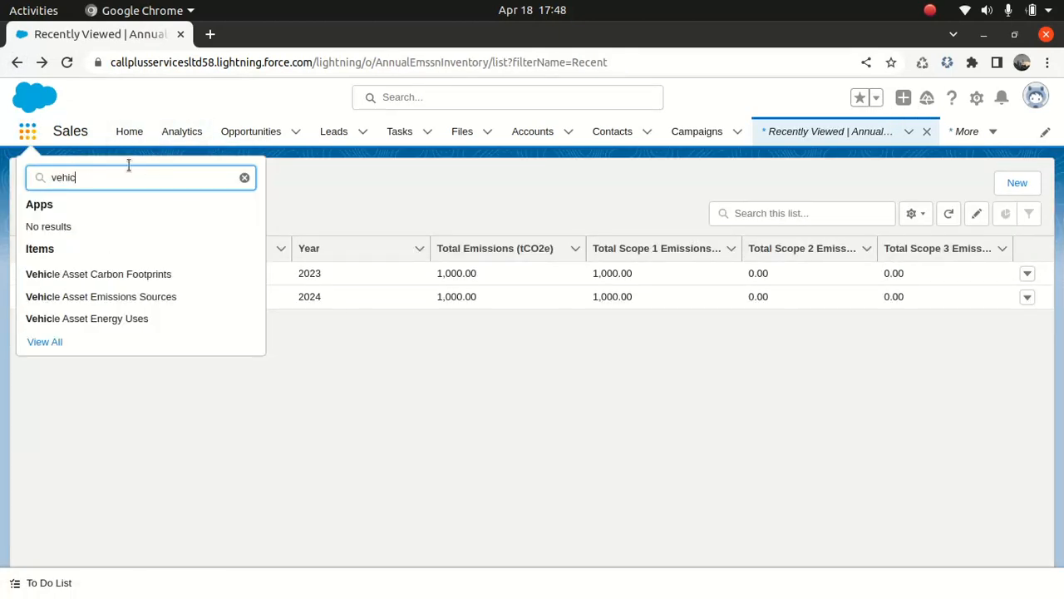
pyautogui.click(167, 304)
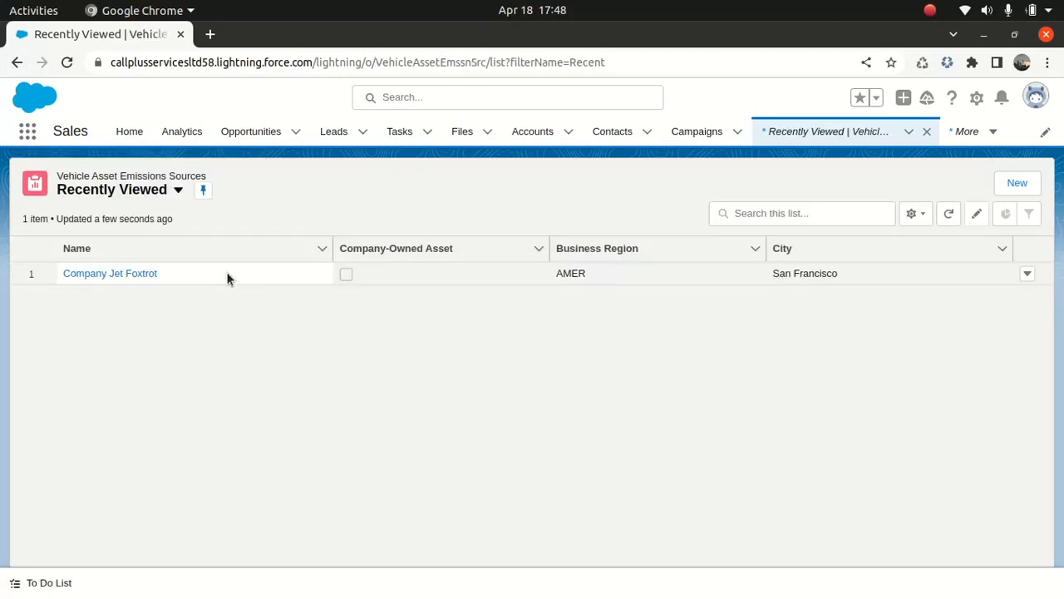
pyautogui.click(145, 274)
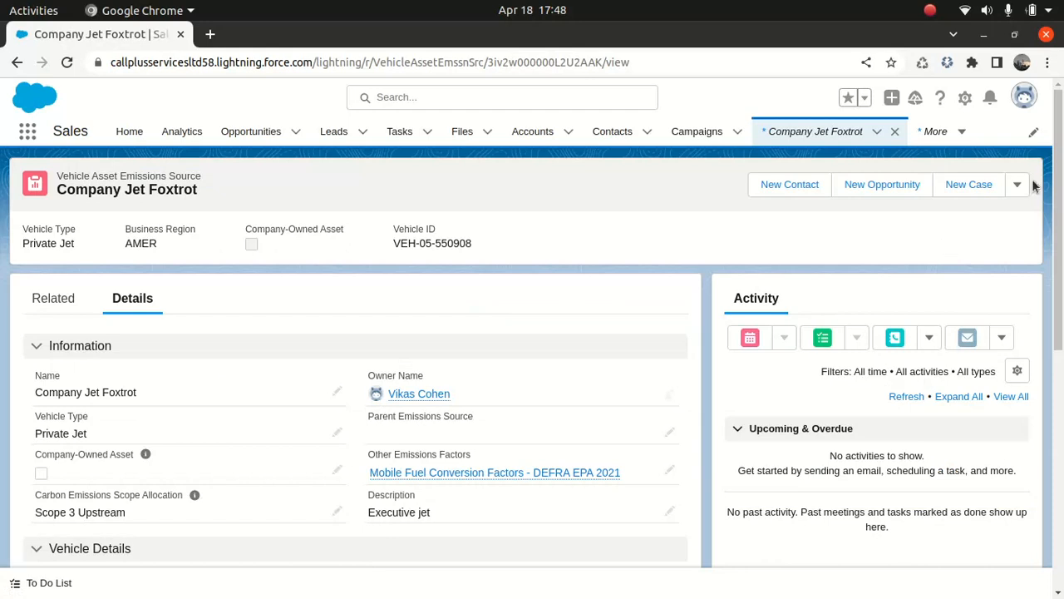
pyautogui.click(1018, 183)
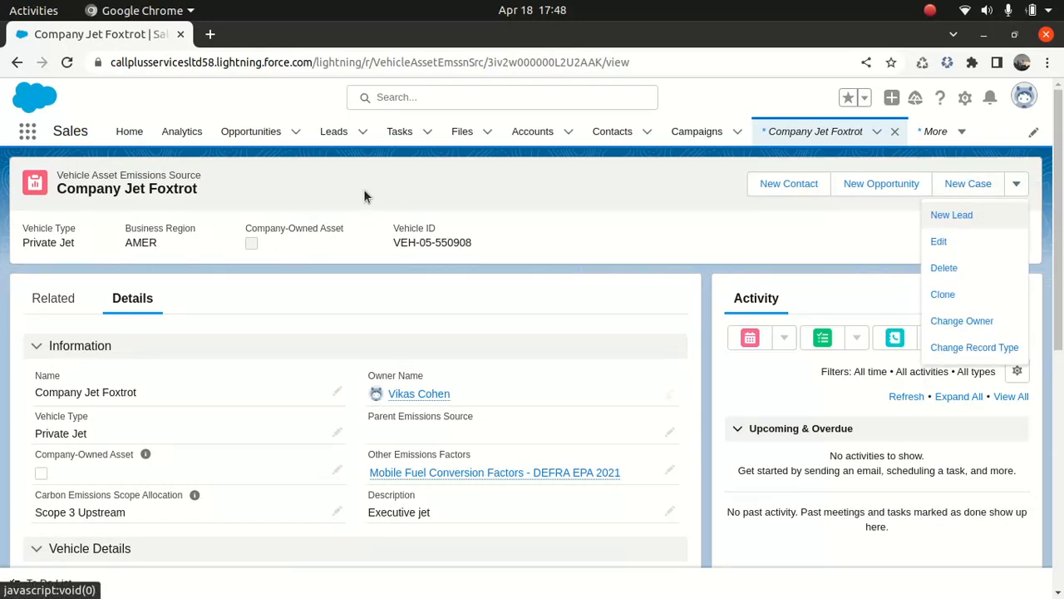
# - Search the apps and items for "footp" and open Stationary Asset Carbon Footprints
pyautogui.click(27, 133)
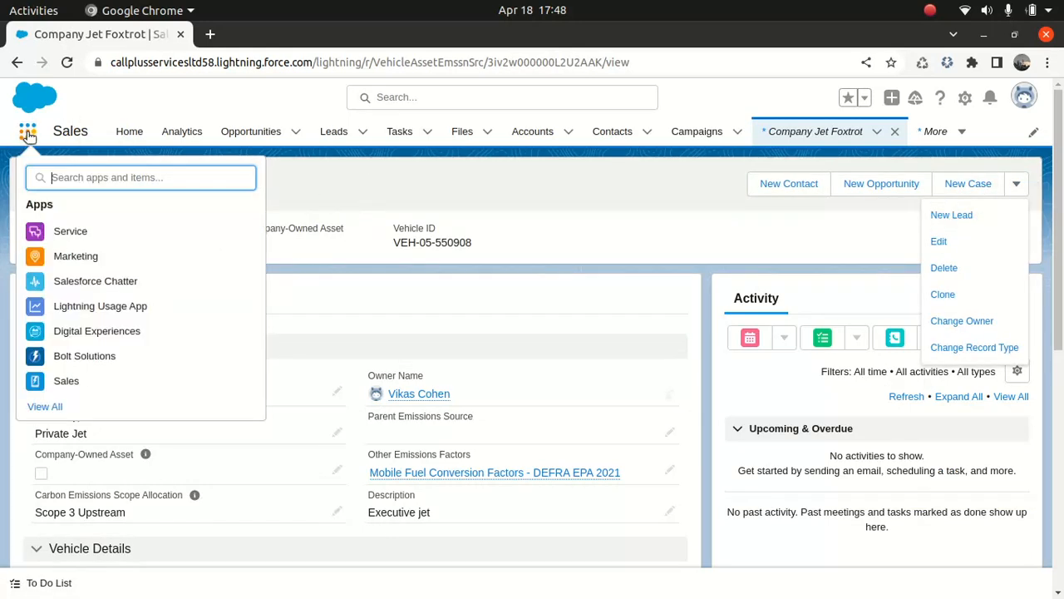
pyautogui.write('car')
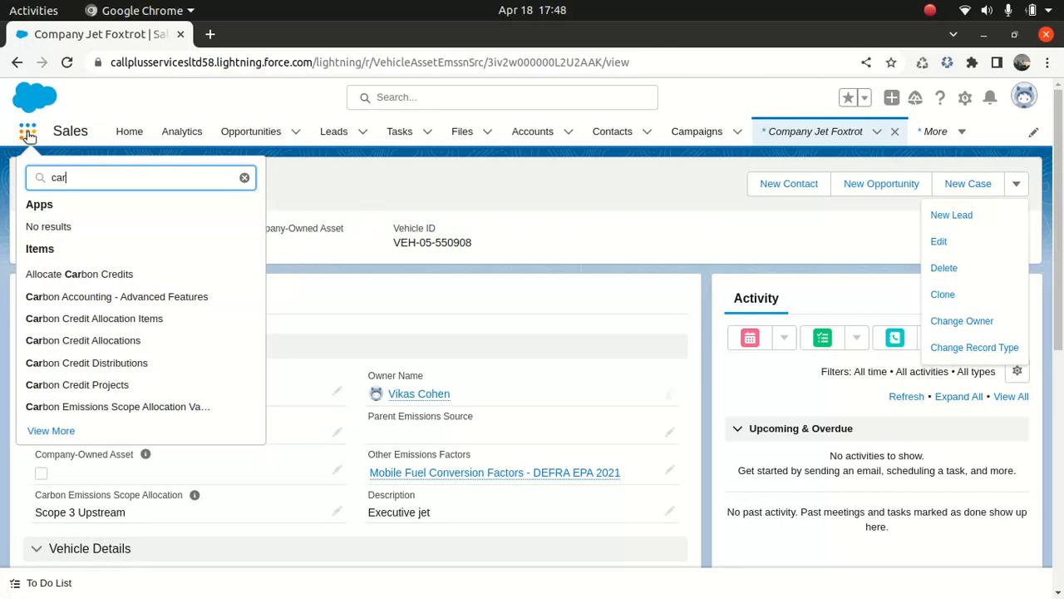
pyautogui.press('BackSpace')
pyautogui.press('BackSpace')
pyautogui.press('BackSpace')
pyautogui.write('fo')
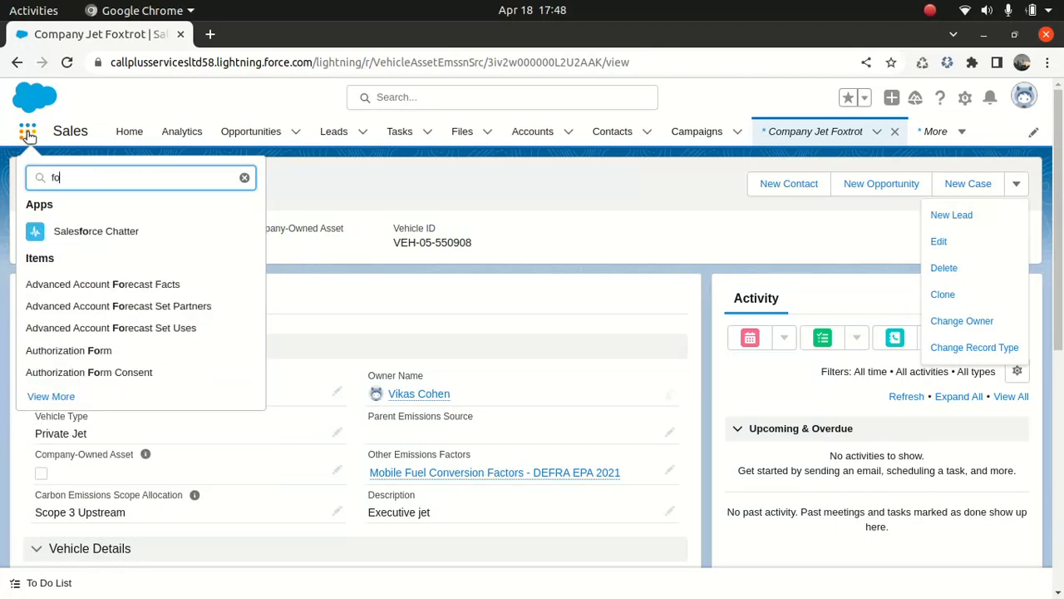
pyautogui.write('ot print')
pyautogui.press('BackSpace')
pyautogui.press('BackSpace')
pyautogui.press('BackSpace')
pyautogui.press('BackSpace')
pyautogui.press('BackSpace')
pyautogui.press('BackSpace')
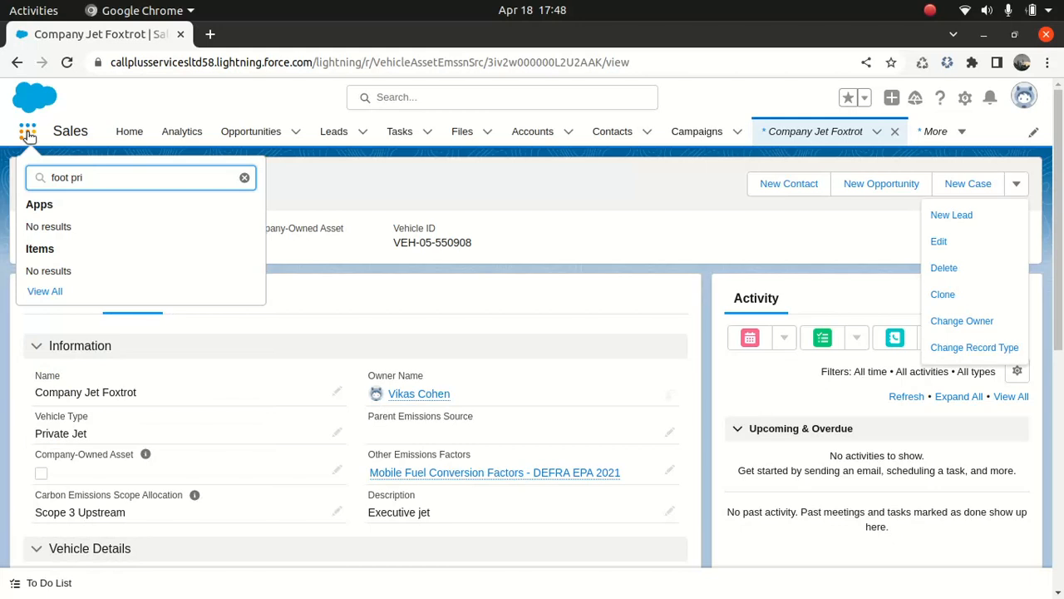
pyautogui.write('p')
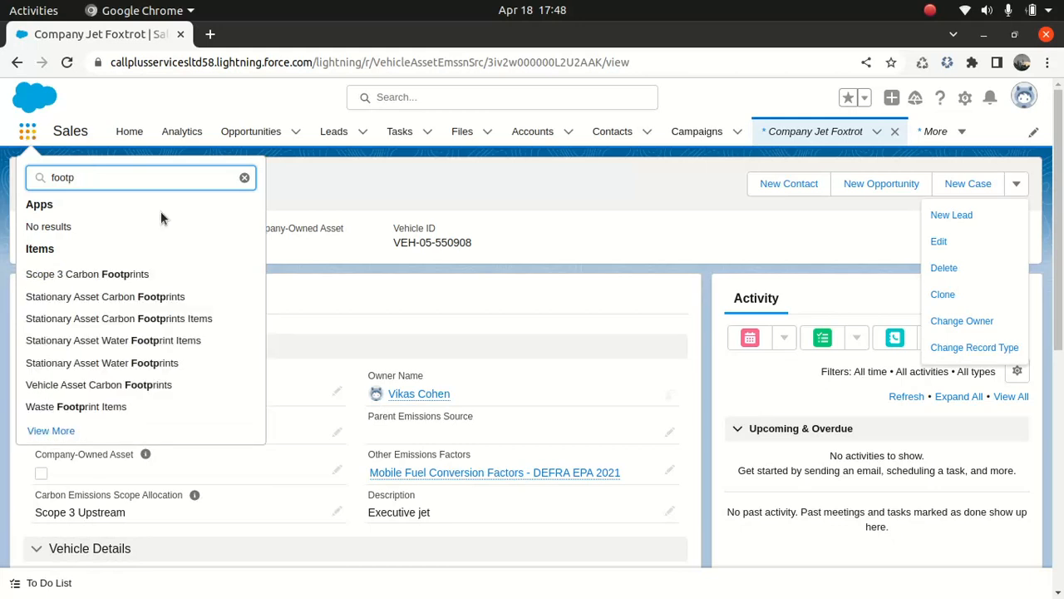
pyautogui.click(188, 297)
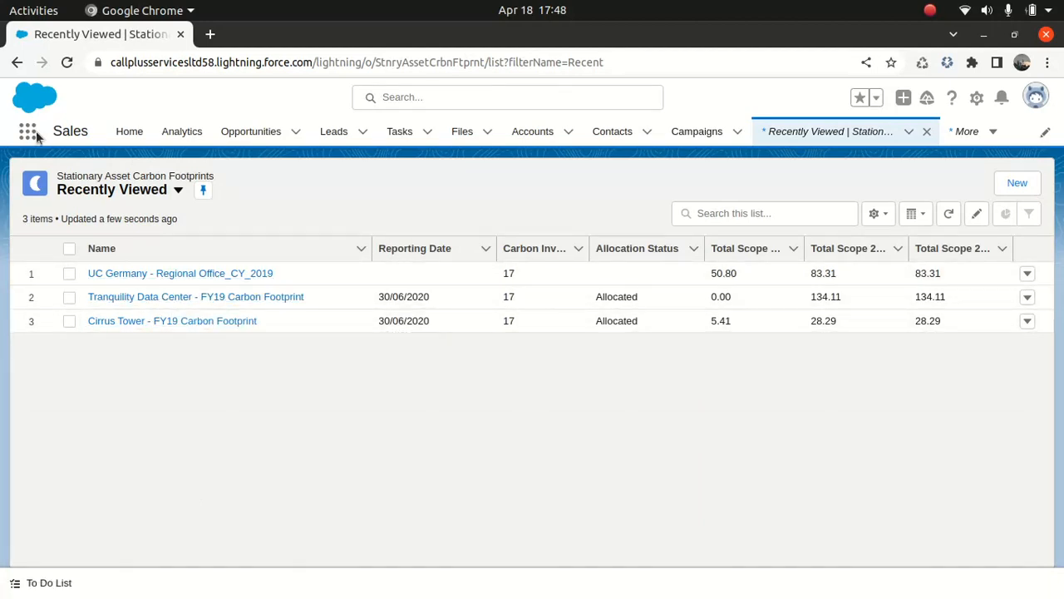
# - Open the UC Germany - Regional Office_CY_2019 footprint and review the actions available for the record
pyautogui.click(128, 275)
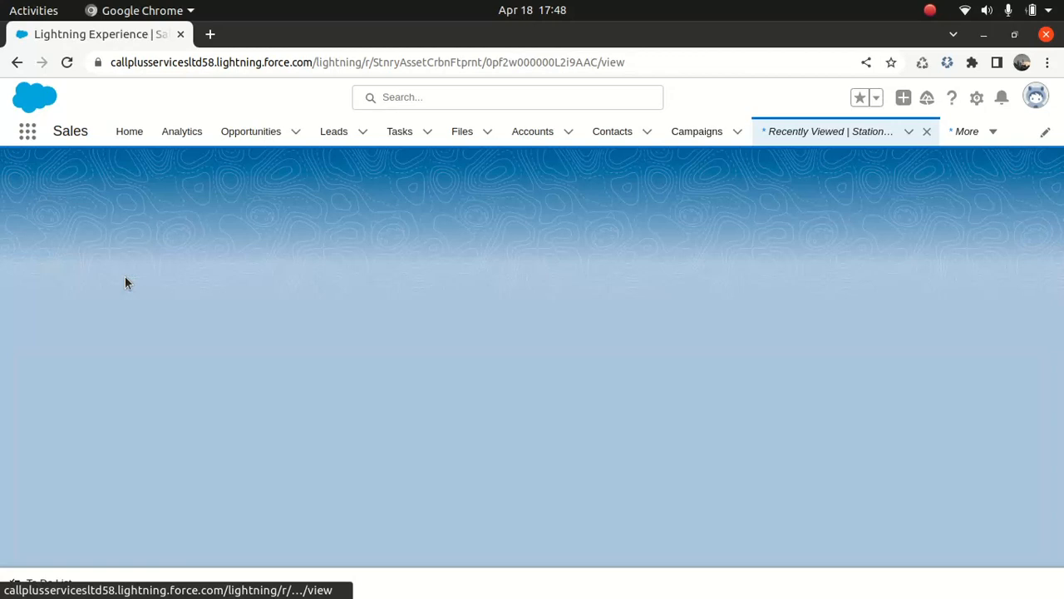
pyautogui.click(1017, 187)
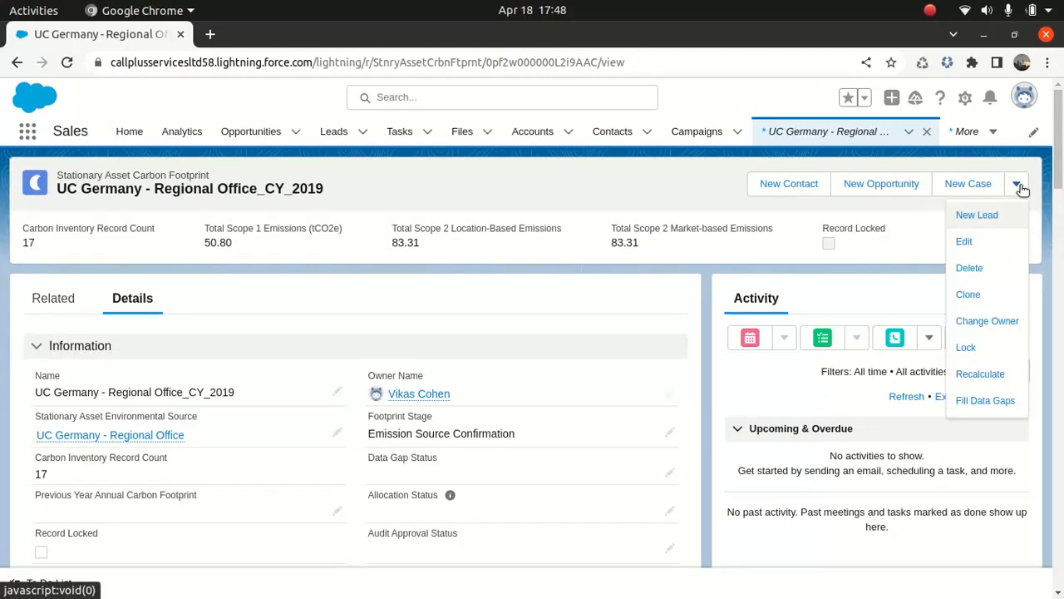
pyautogui.click(710, 185)
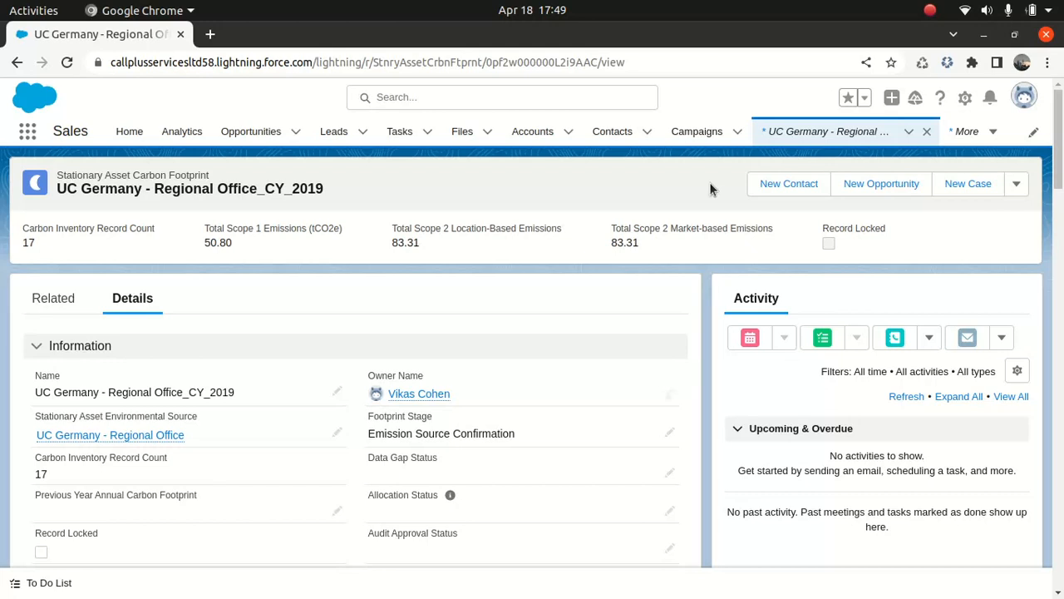
# - Find Vehicle Asset Carbon Footprints by searching items for "veh" and open the Private Jet Foxtrot - FY19 Carbon Footprint record
pyautogui.click(28, 132)
pyautogui.write('veh')
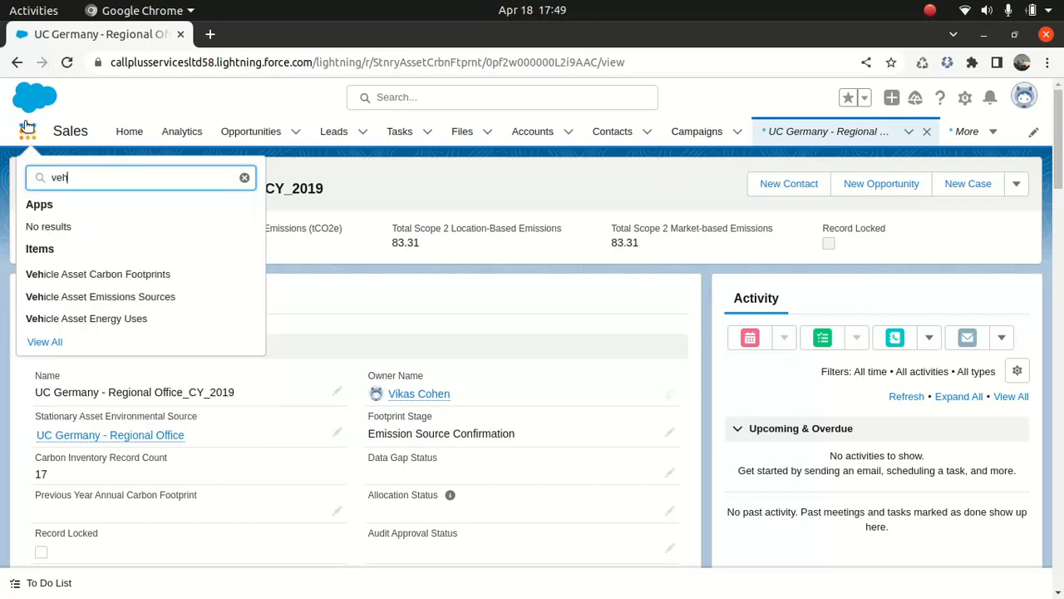
pyautogui.click(155, 276)
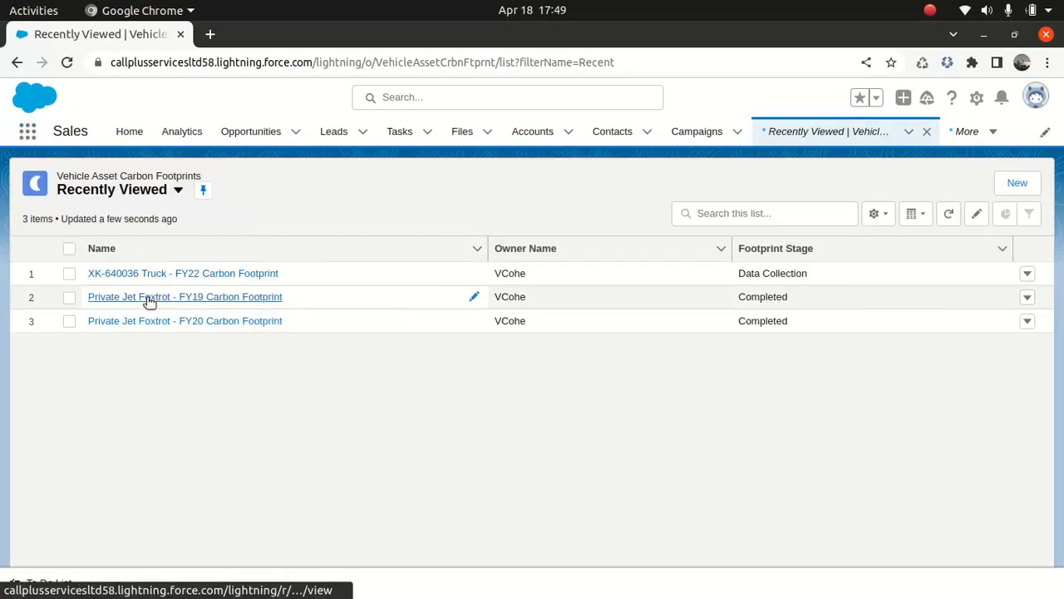
pyautogui.click(150, 298)
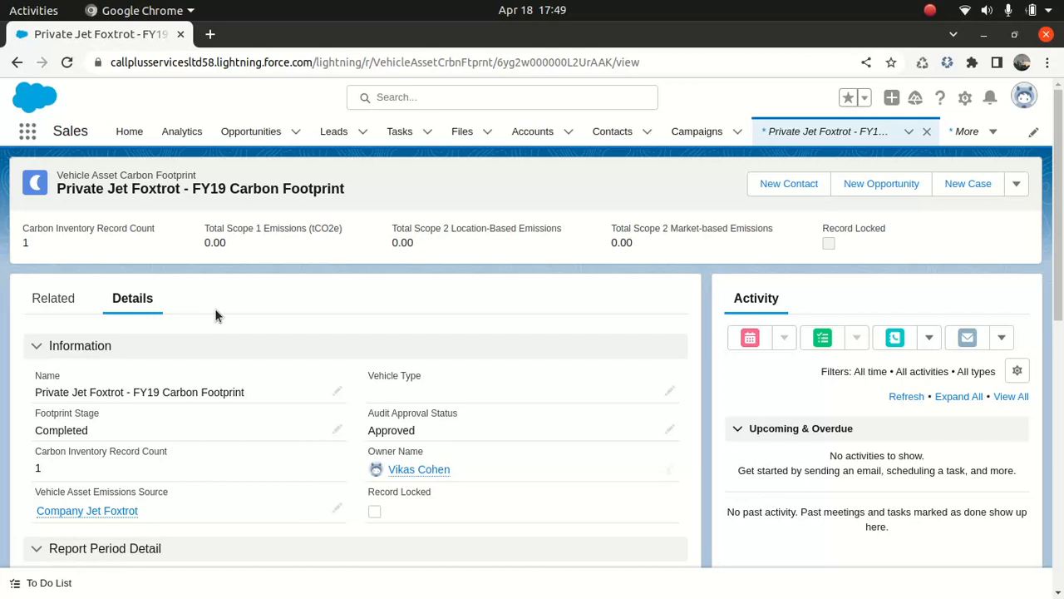
# - Recalculate the Private Jet Foxtrot - FY19 Carbon Footprint with its related child records and dismiss the notification
pyautogui.moveTo(1060, 208); pyautogui.dragTo(1060, 274)
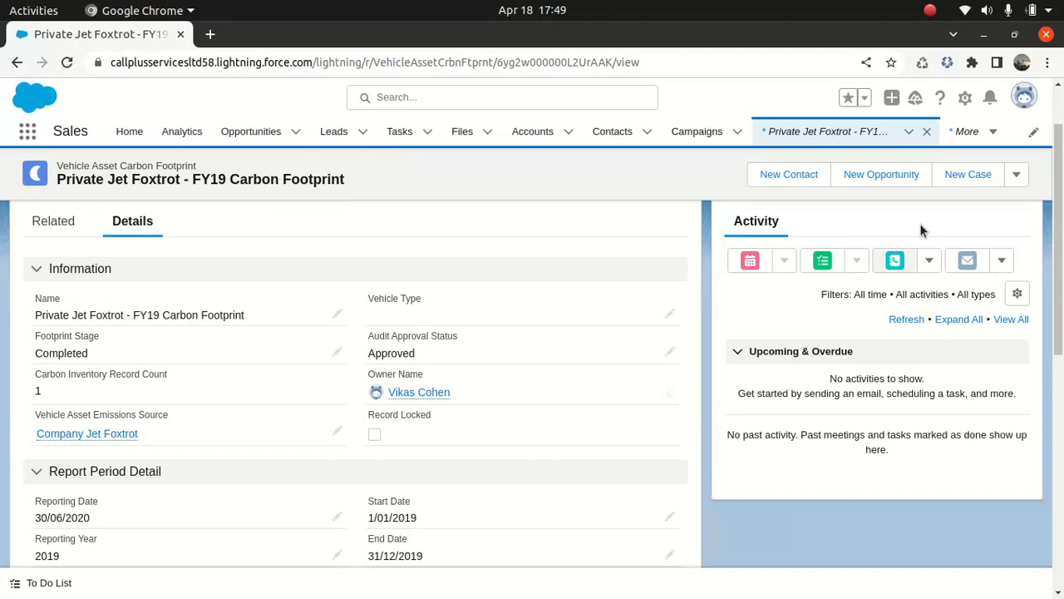
pyautogui.click(1016, 175)
pyautogui.click(972, 365)
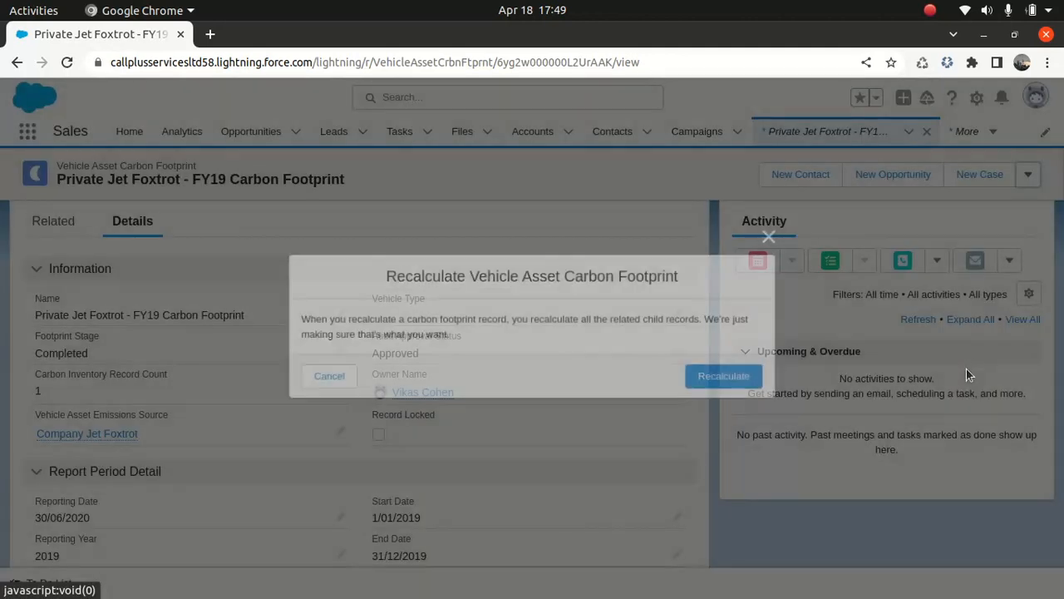
pyautogui.click(719, 377)
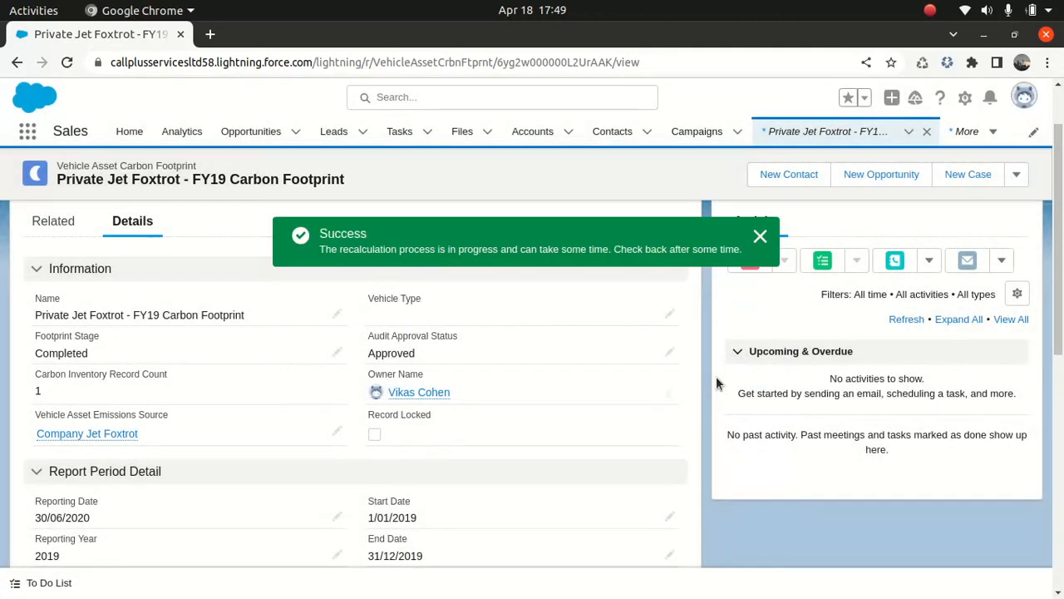
pyautogui.click(745, 173)
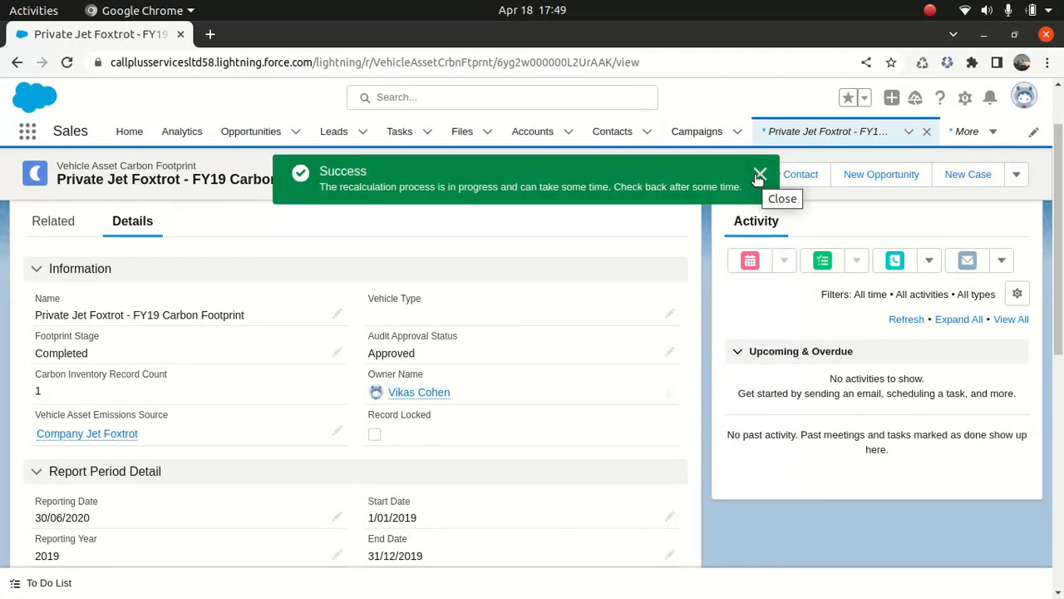
pyautogui.click(757, 175)
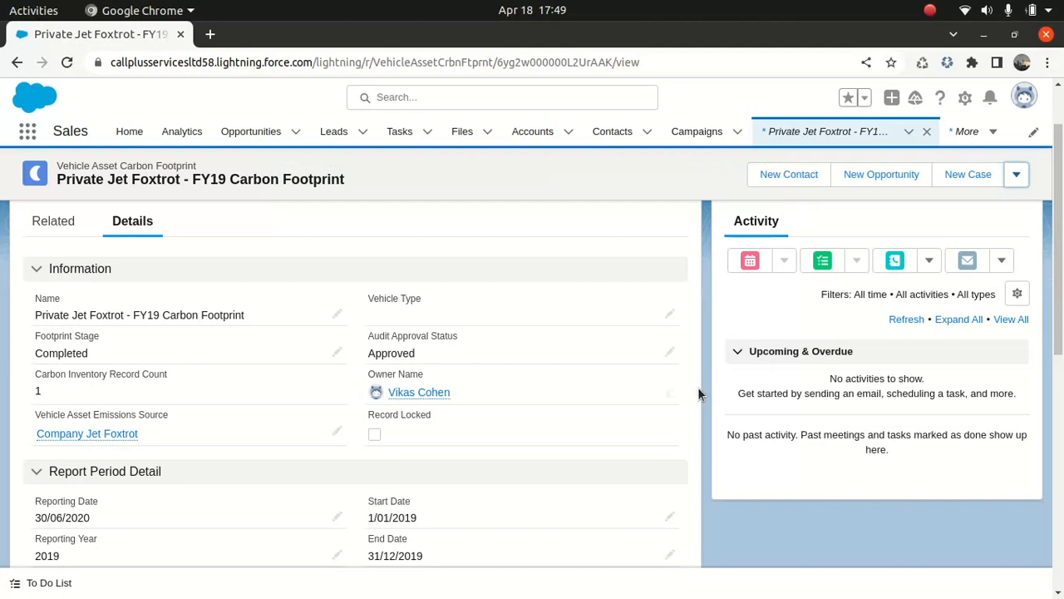